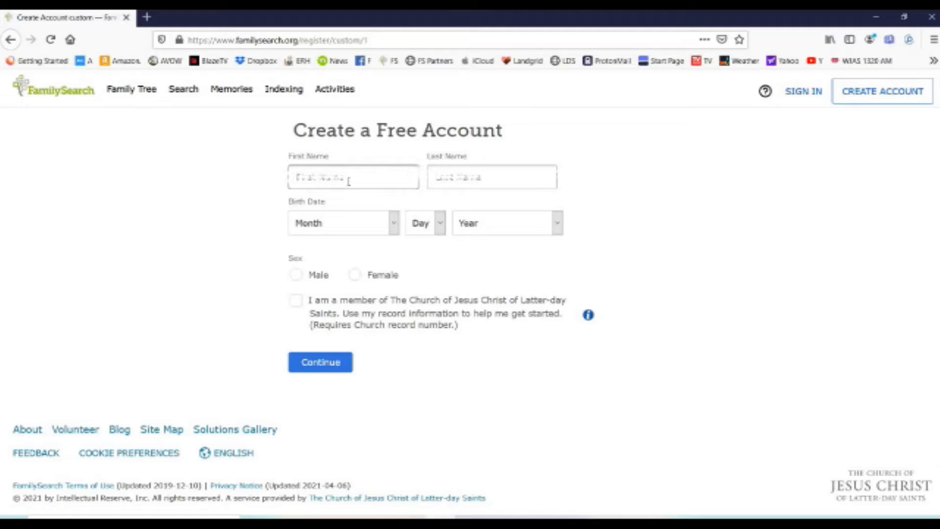
Enter the first and last names and set the birth month and day to April 25.
type("Ereula")
left_click(486, 185)
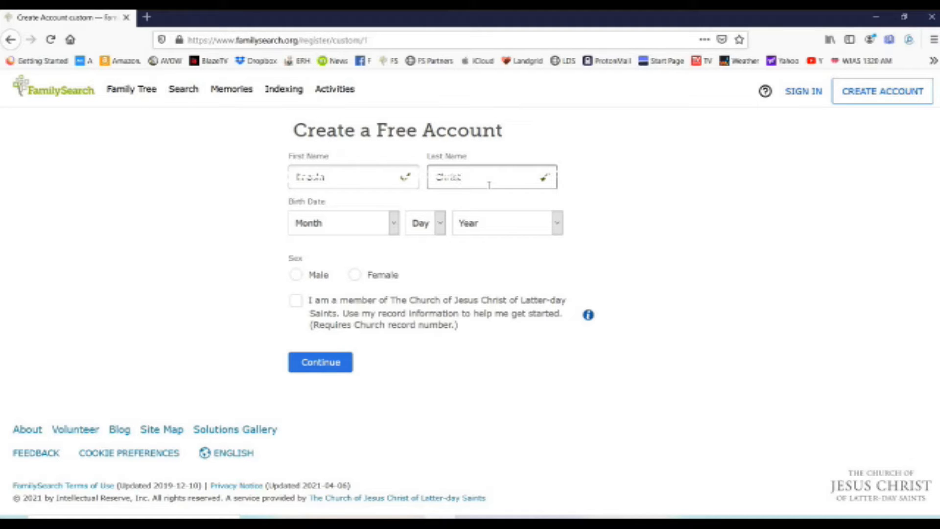
left_click(360, 224)
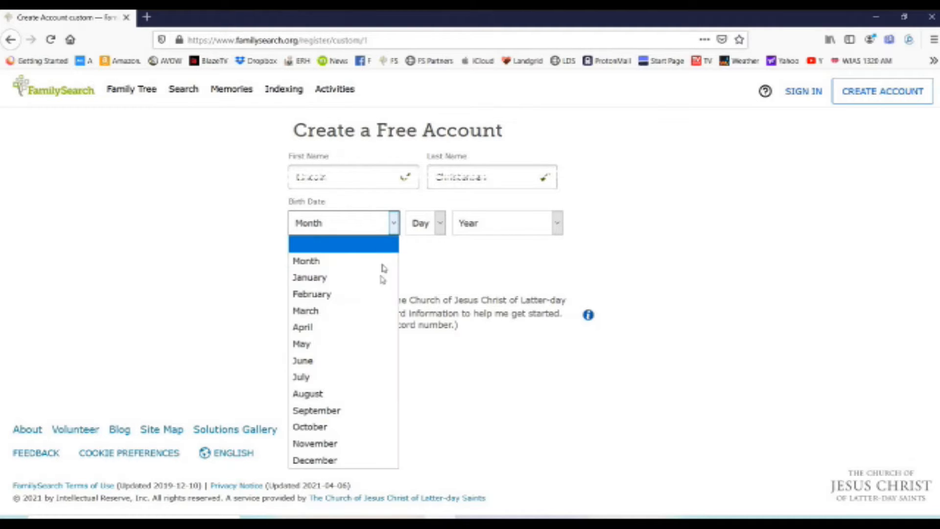
left_click(347, 327)
left_click(431, 224)
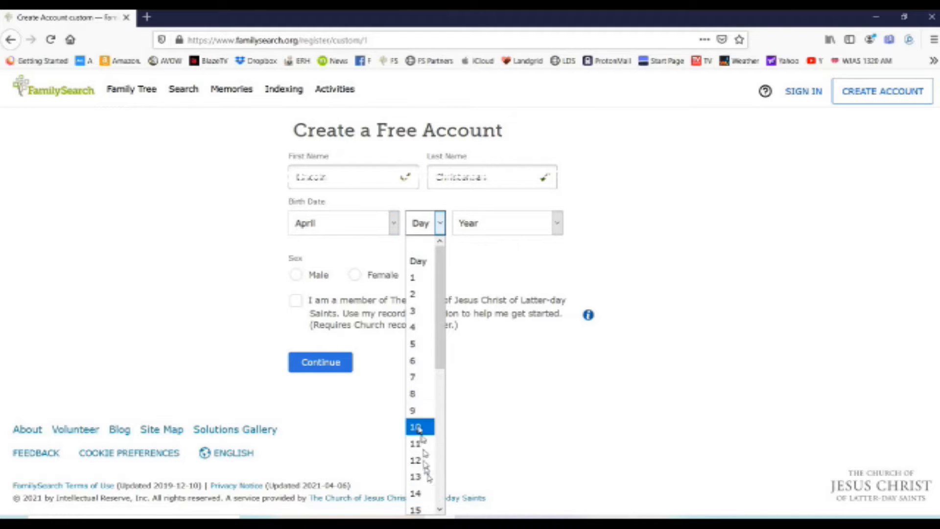
scroll(419, 430, "down", 2)
scroll(419, 429, "down", 3)
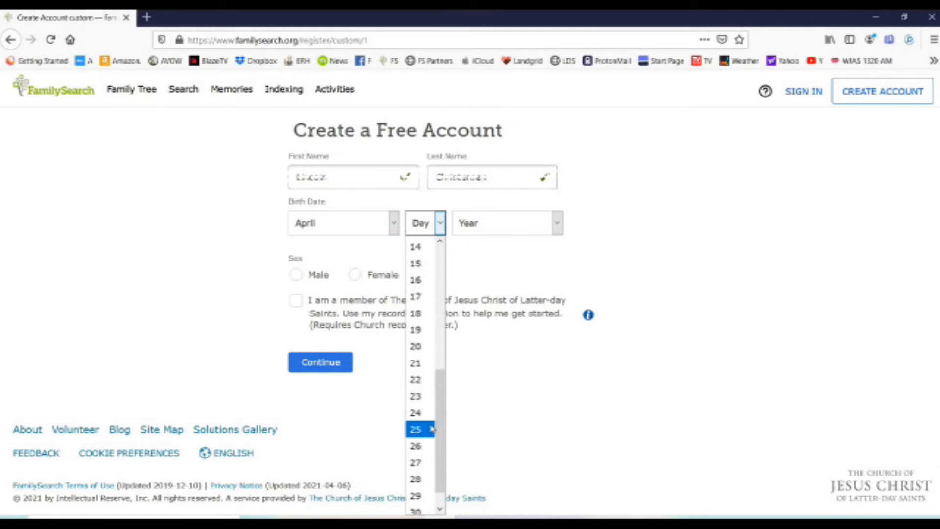
left_click(432, 429)
Set birth year 2007, sex Male, tick Church membership, and submit the form.
key("Tab")
key("alt+Down")
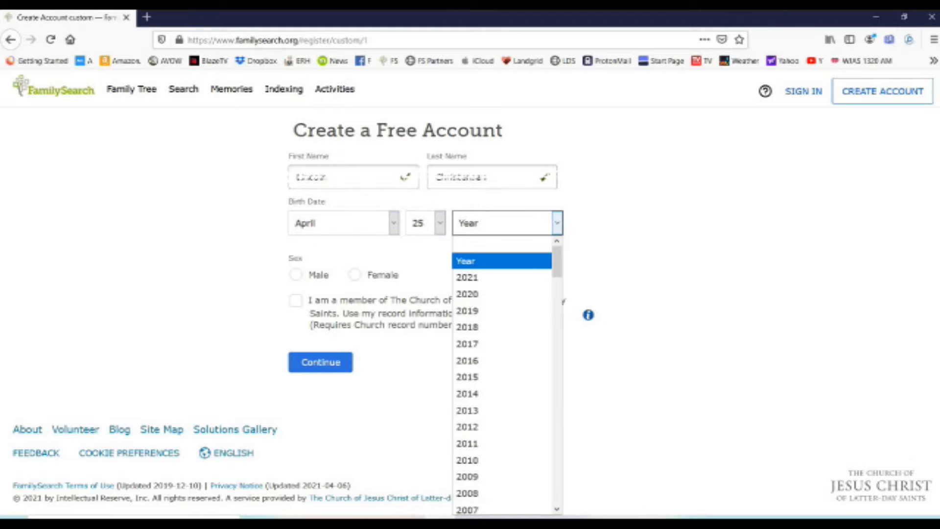
left_click(485, 509)
left_click(295, 274)
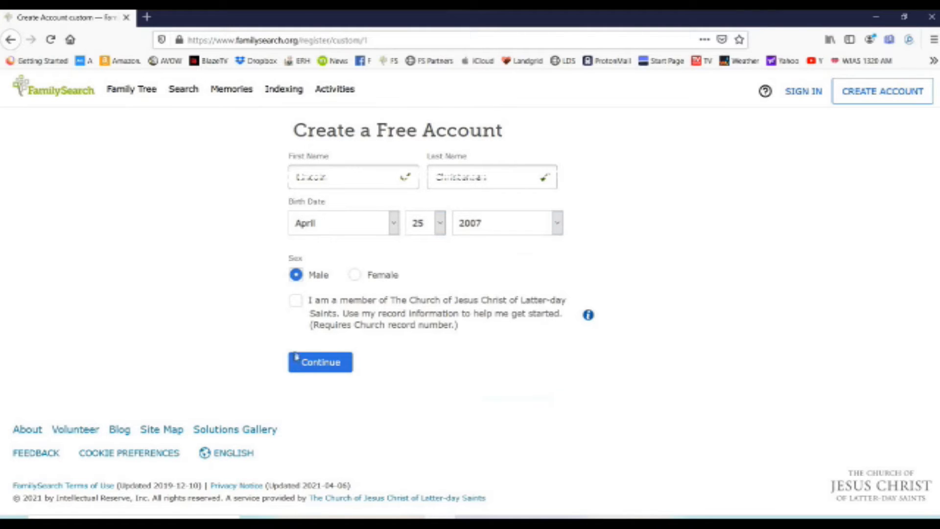
left_click(297, 300)
left_click(307, 367)
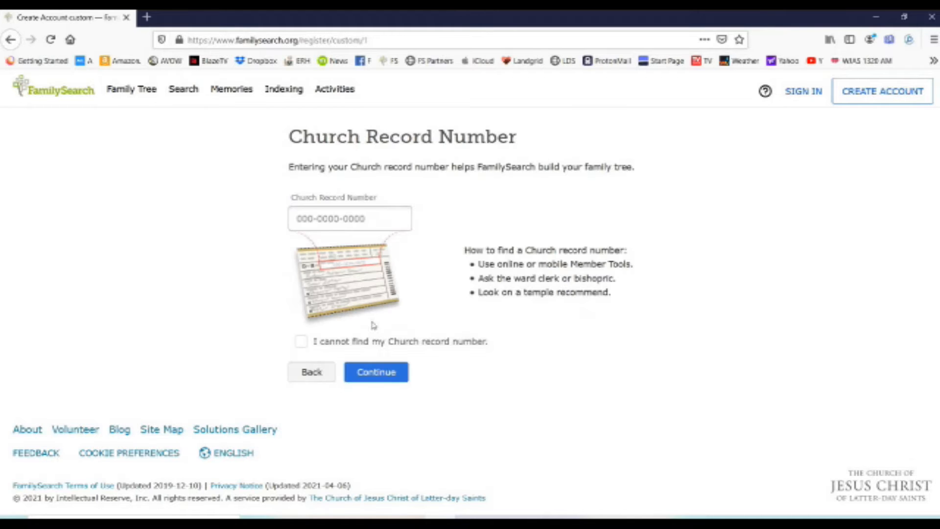
Mark the Church record number as not found and continue without it.
left_click(372, 223)
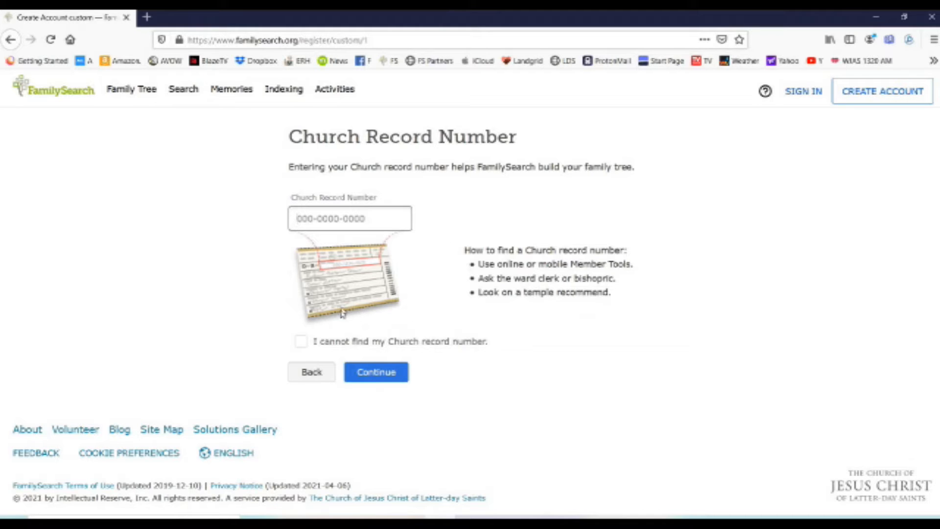
left_click(307, 341)
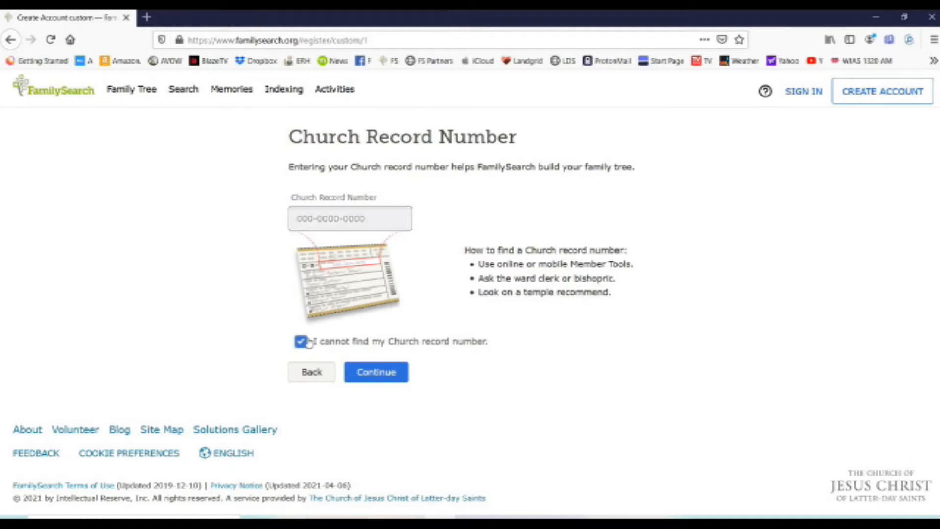
left_click(376, 372)
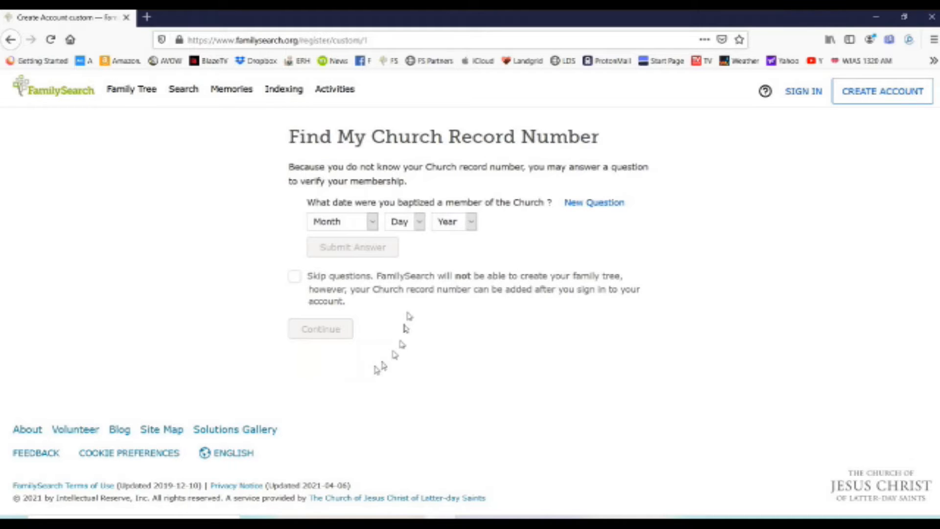
Skip the membership verification questions and begin entering a username.
left_click(293, 276)
left_click(318, 333)
scroll(411, 135, "down", 2)
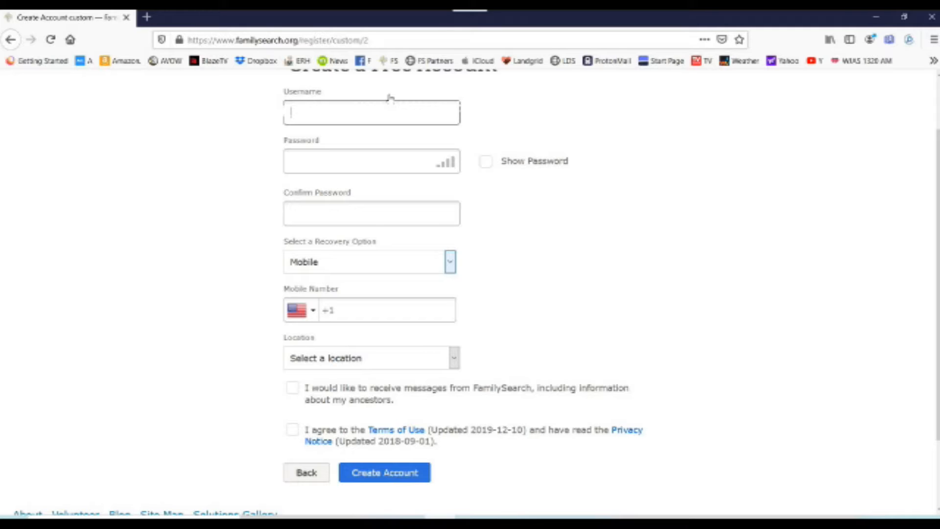
type("ia")
type("inq")
Finish the username, then enter and confirm the account password.
type("yus335")
left_click(371, 154)
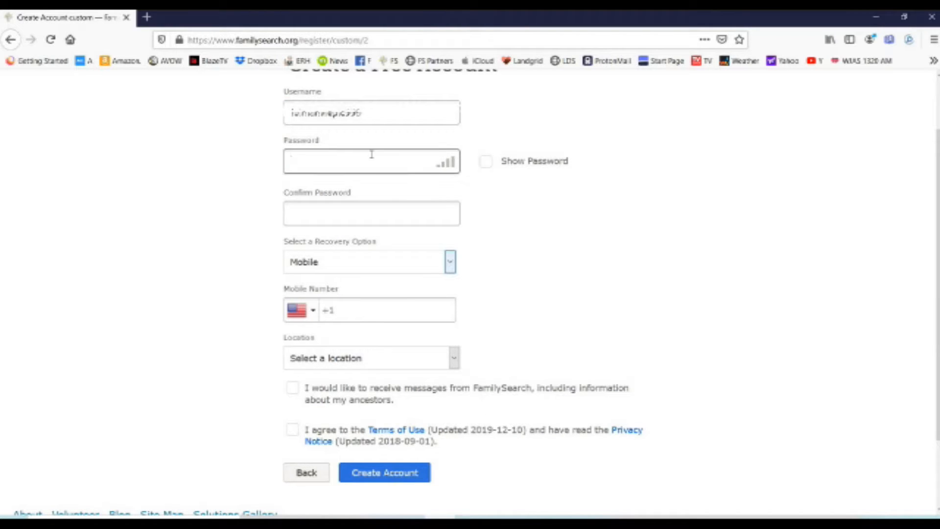
type("••")
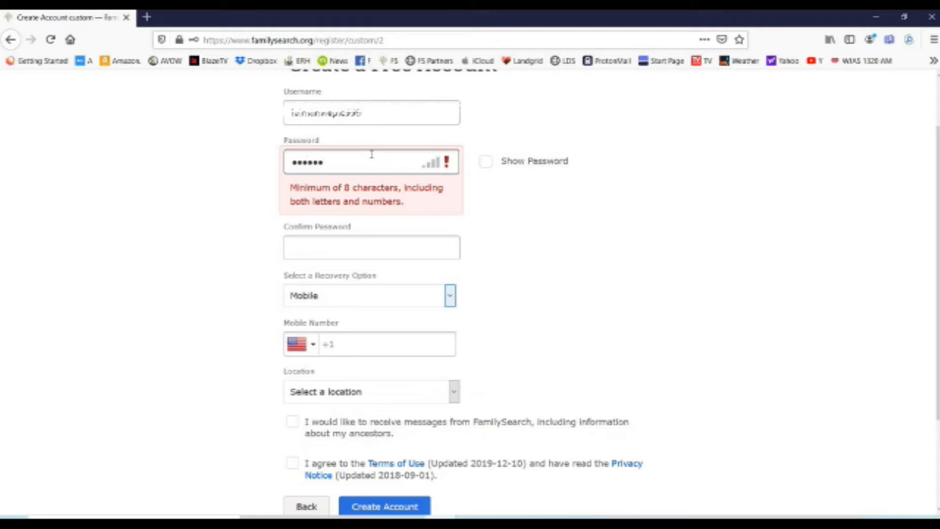
type("••••••••")
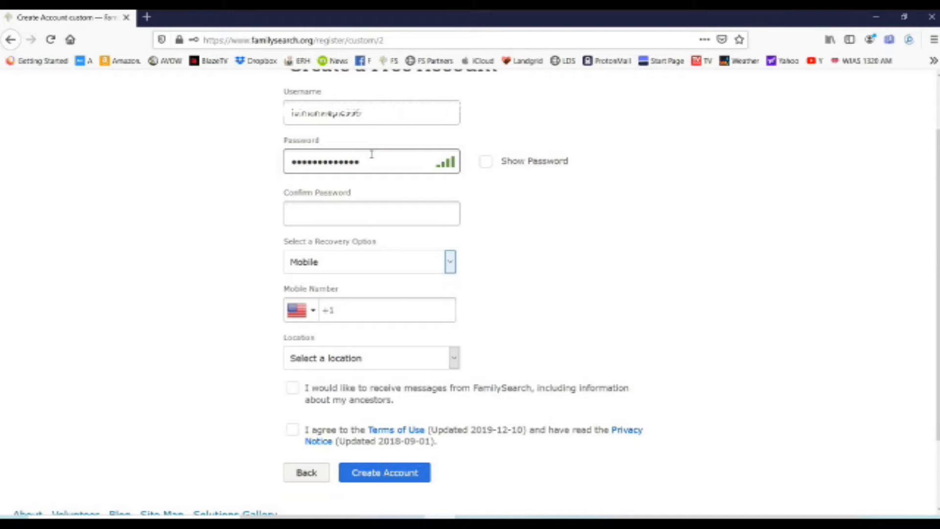
left_click(380, 216)
type("••••••••••••••")
Keep Mobile as the recovery option and accept the Terms of Use and Privacy Notice.
left_click(450, 263)
left_click(450, 266)
left_click(447, 265)
left_click(449, 270)
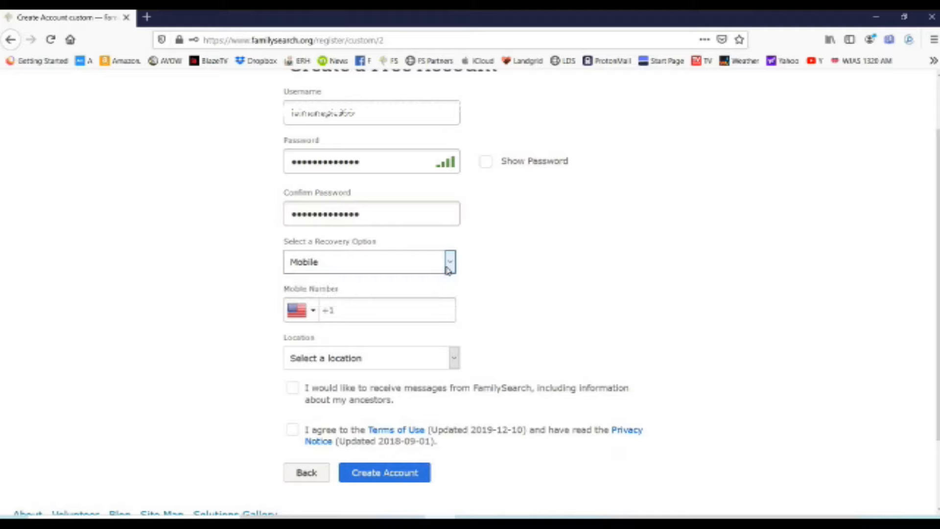
left_click(446, 267)
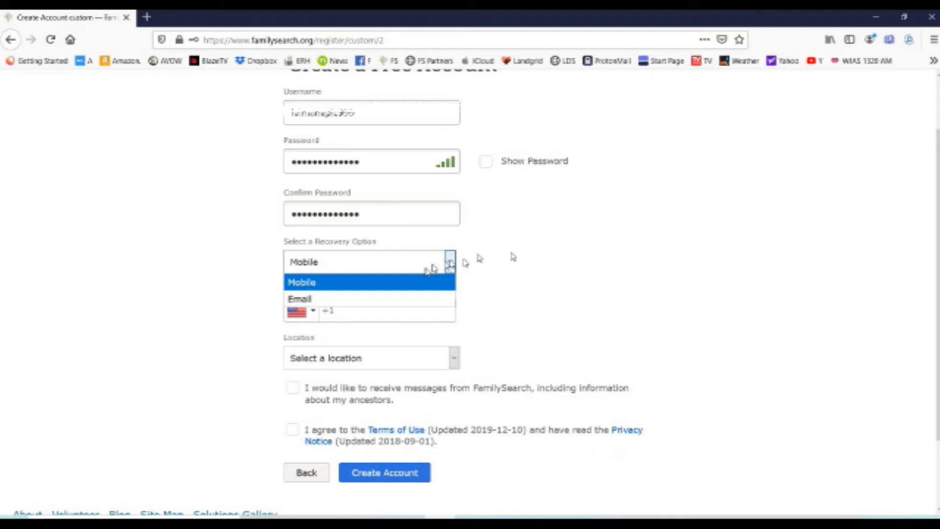
left_click(706, 303)
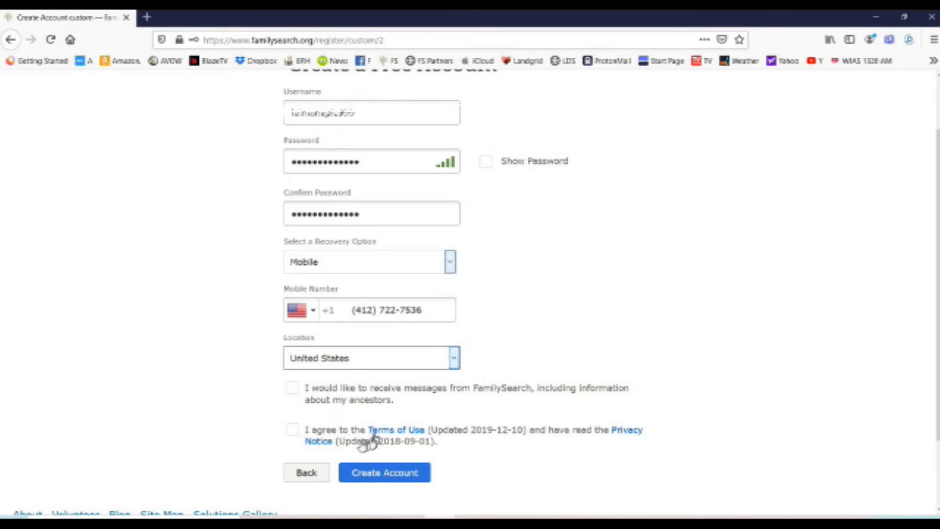
left_click(291, 430)
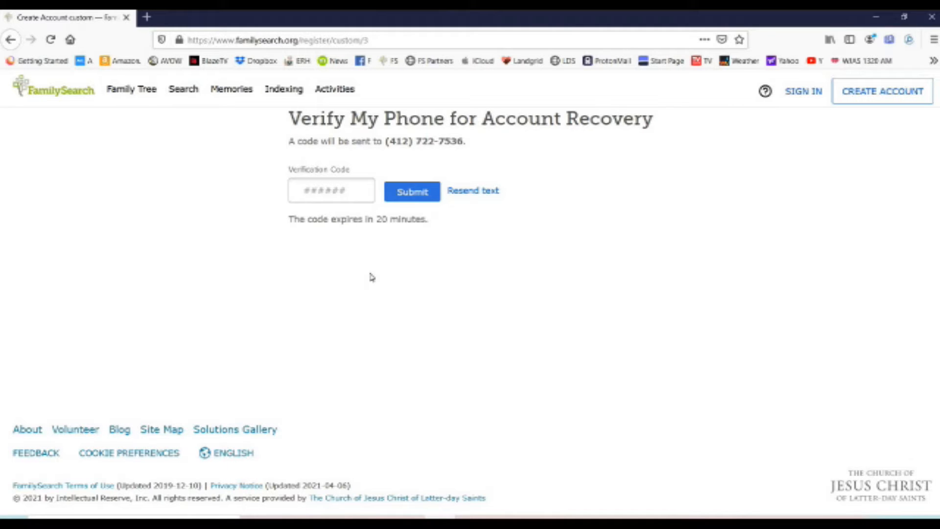
Enter the texted phone verification code and submit it.
right_click(371, 277)
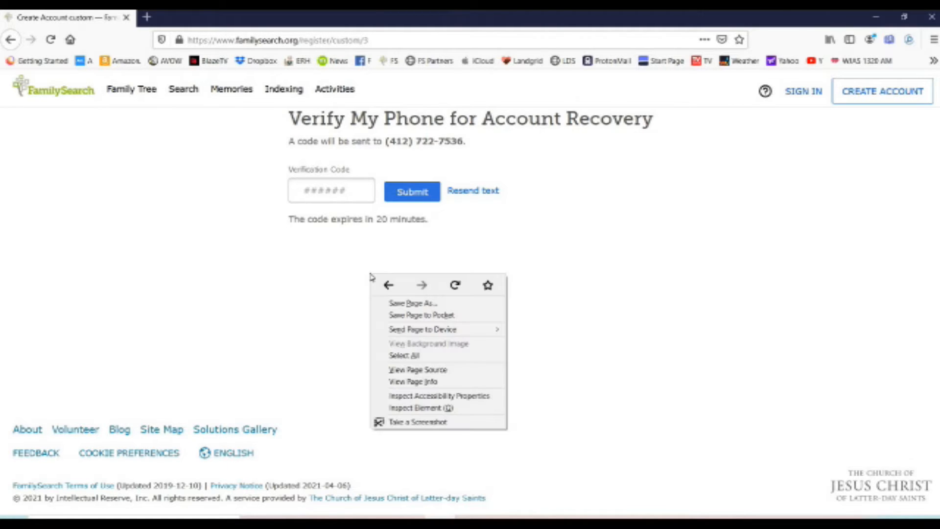
left_click(230, 256)
right_click(233, 254)
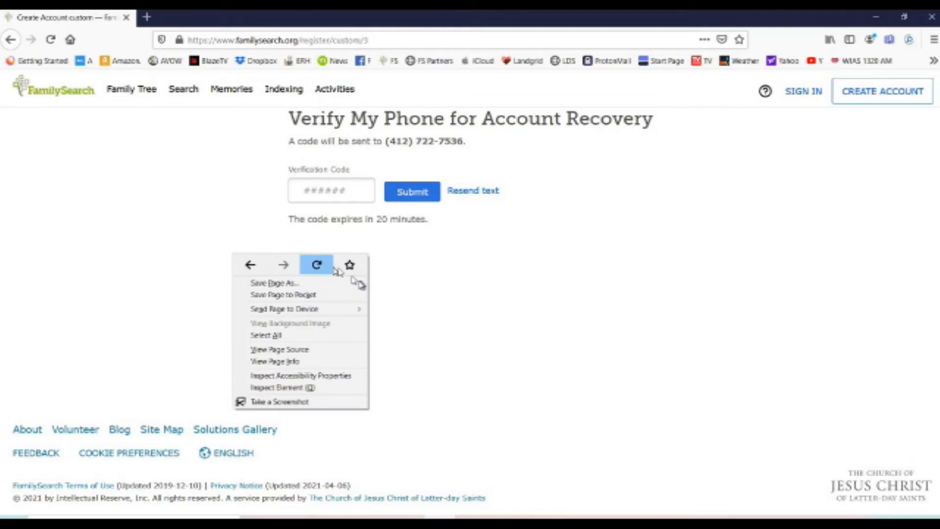
left_click(470, 316)
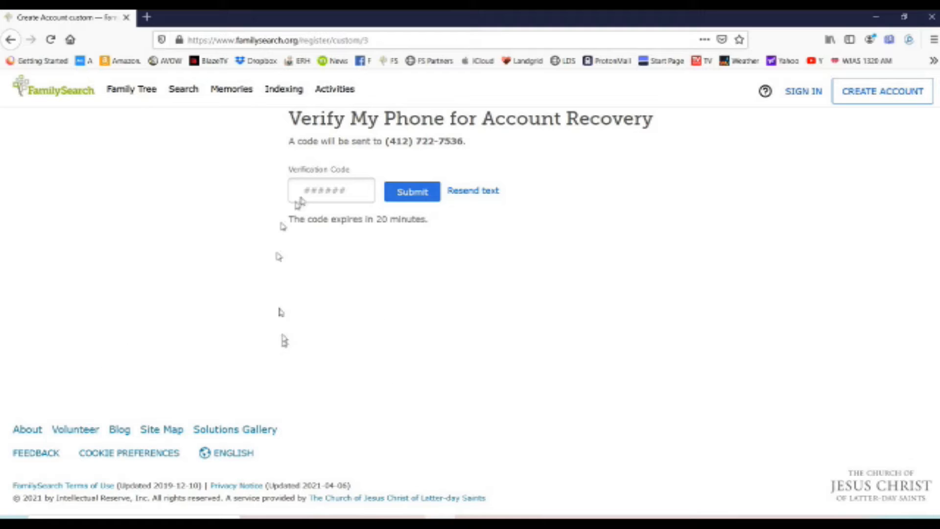
left_click(324, 190)
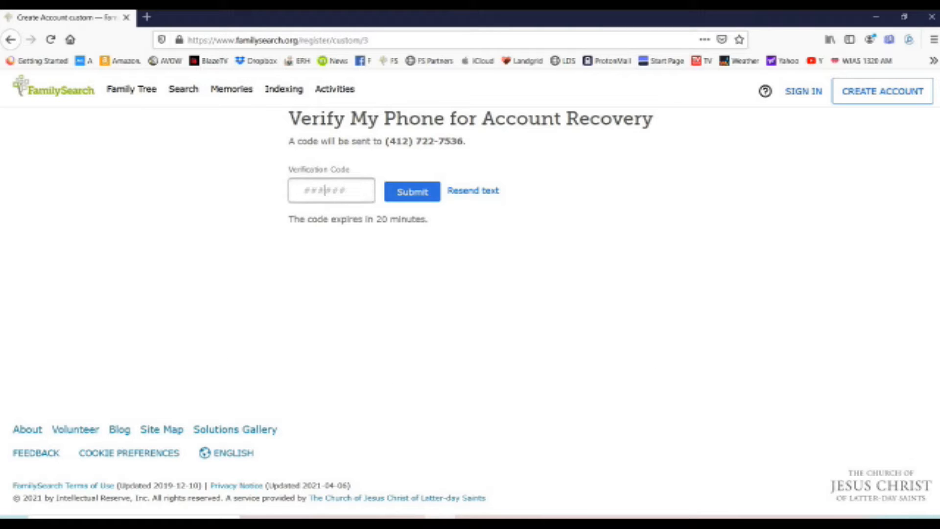
type("97")
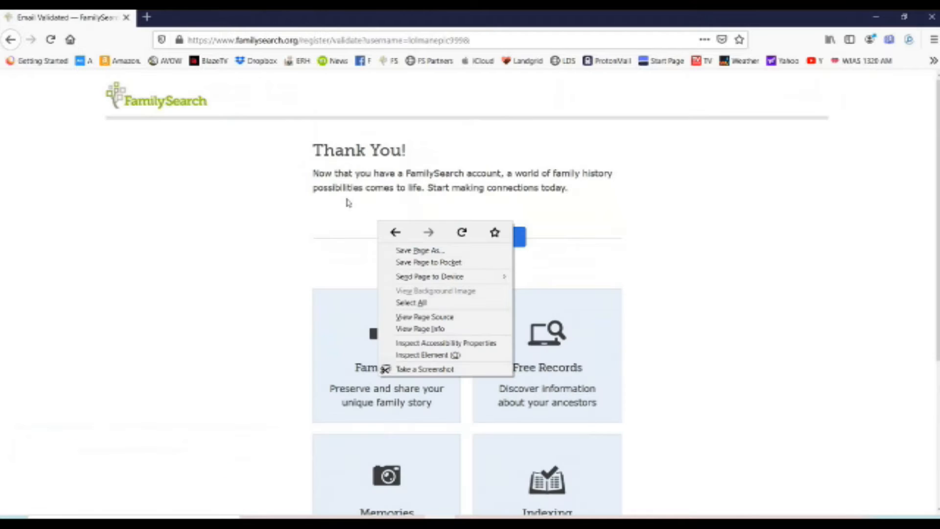
left_click(347, 203)
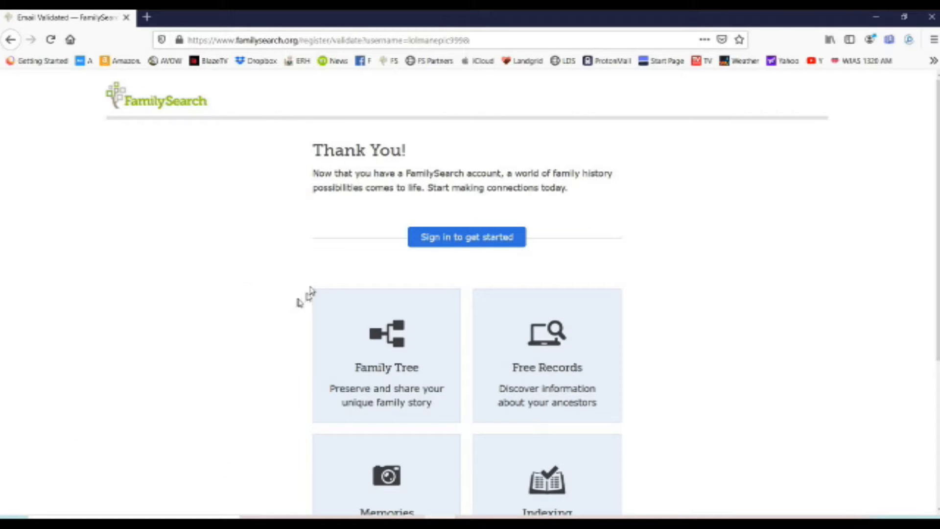
Go to the Sign In page and try signing in with the new account's password.
left_click(498, 243)
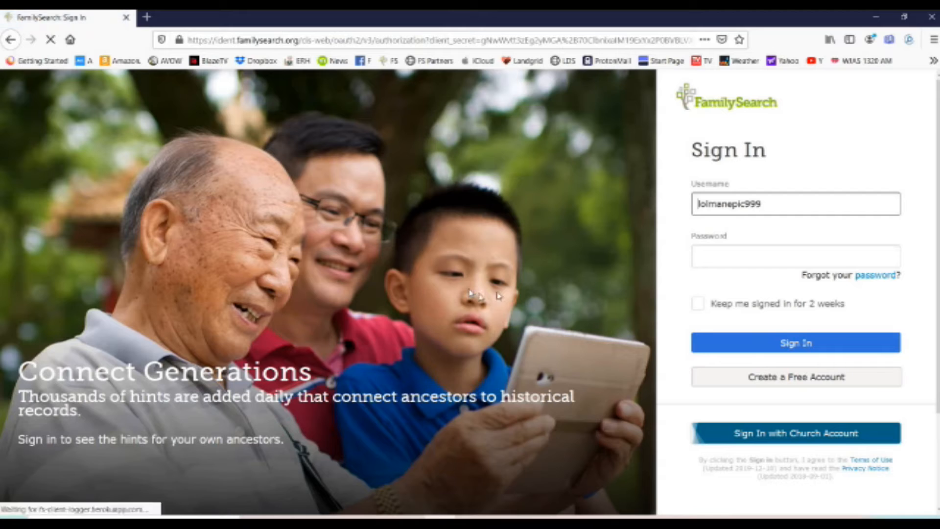
left_click(752, 247)
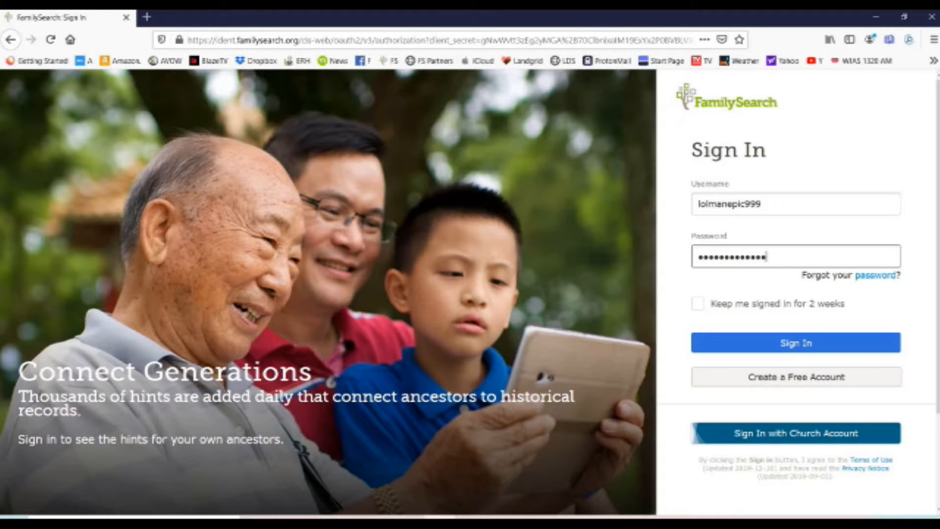
left_click(768, 352)
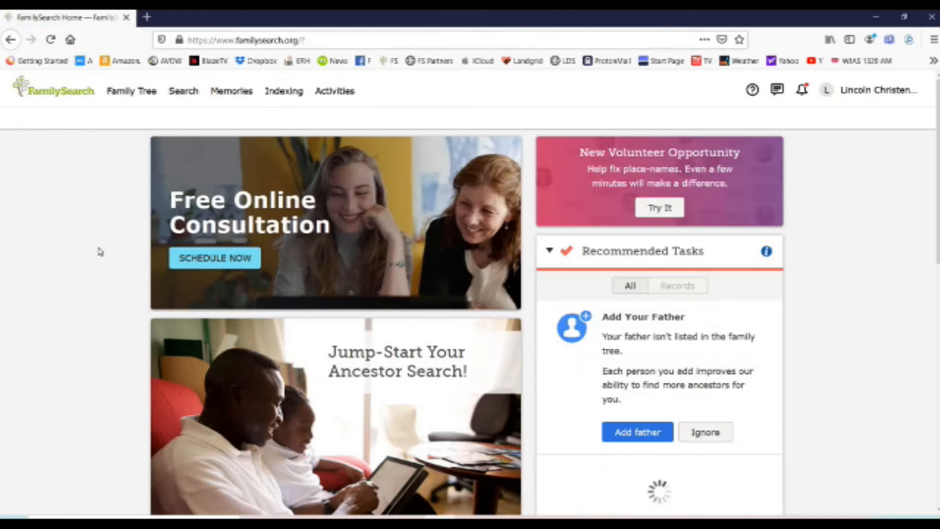
scroll(642, 273, "down", 7)
scroll(646, 275, "up", 6)
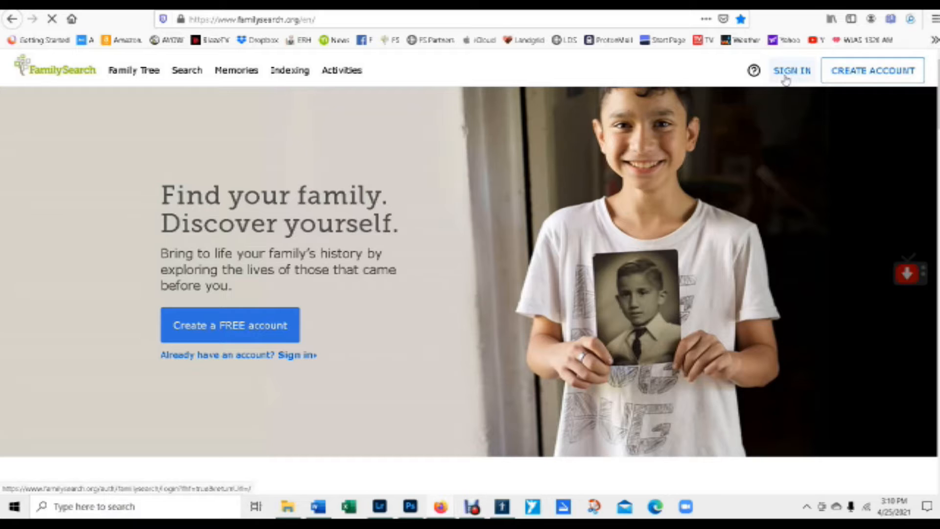
Sign in with the saved username and password, then go to Indexing > Web Indexing.
left_click(790, 71)
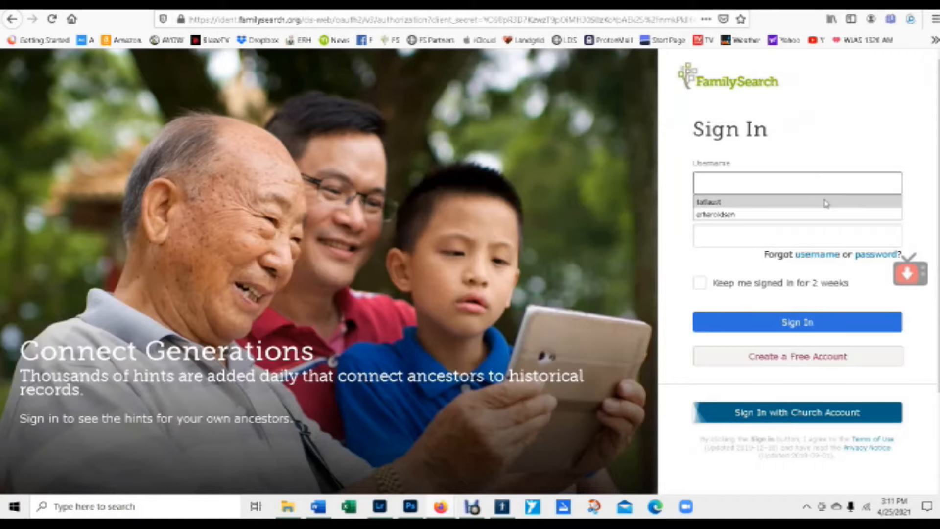
left_click(773, 201)
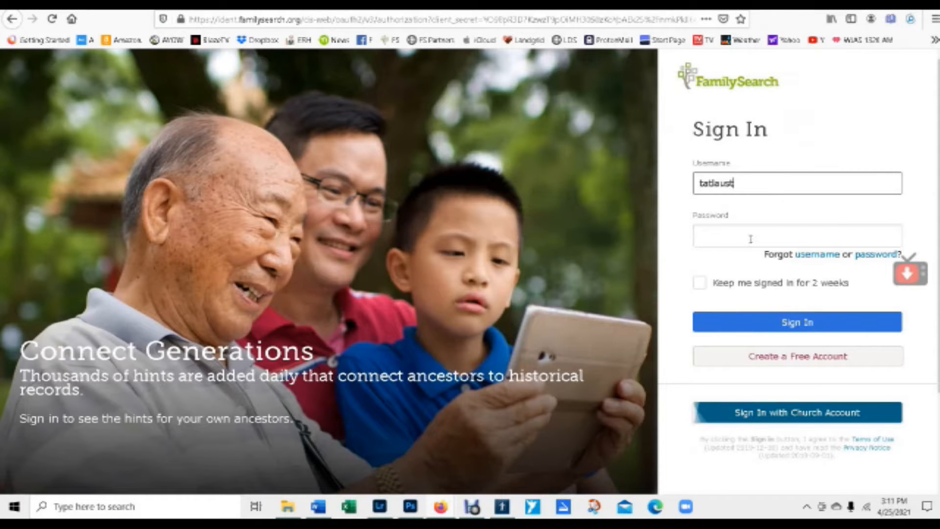
left_click(748, 240)
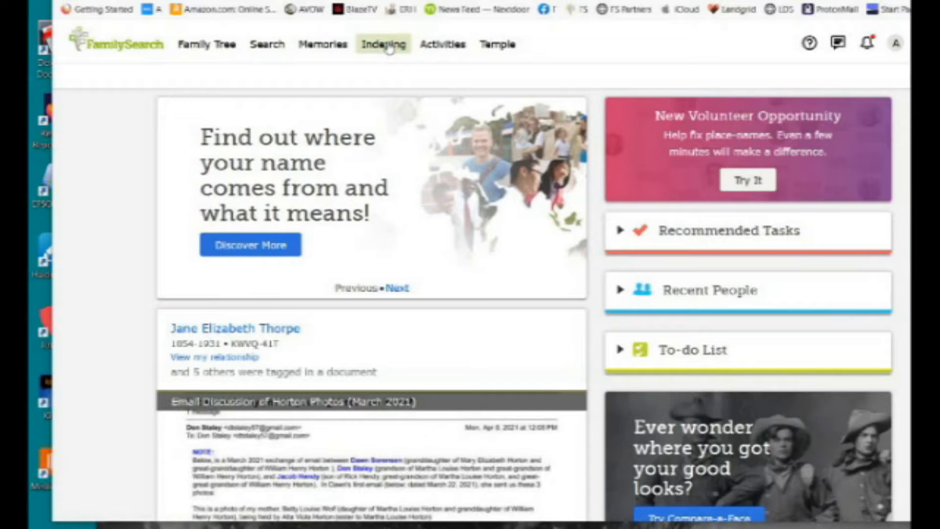
left_click(387, 49)
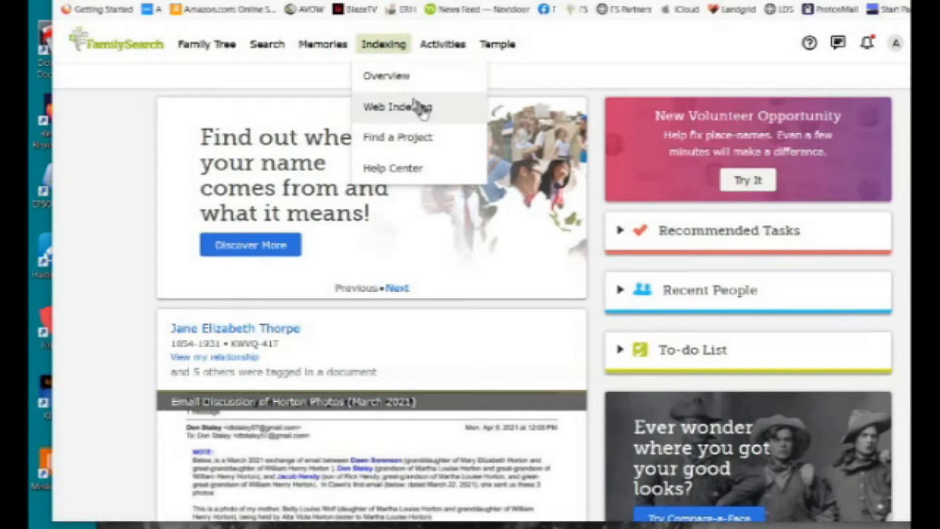
left_click(424, 113)
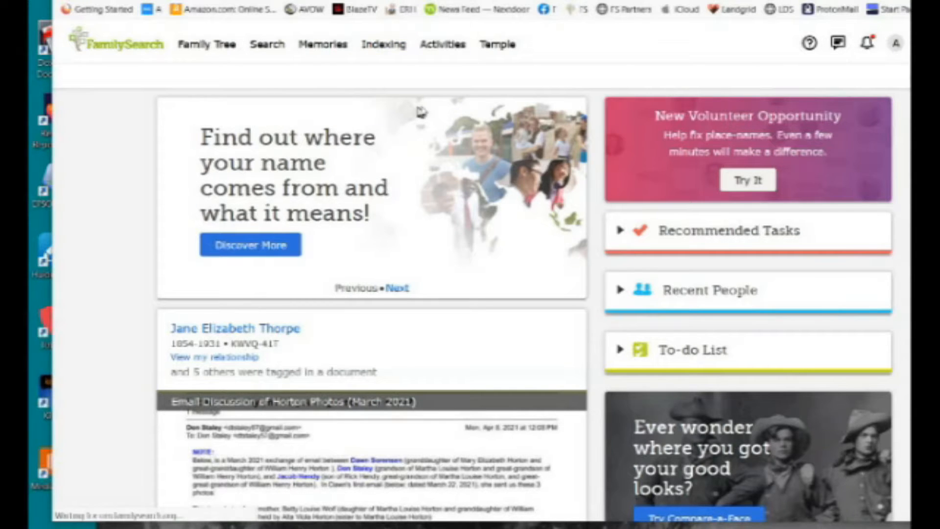
Launch the Guided Tour from Indexing Help, start it, and confirm the image should be indexed.
left_click(396, 101)
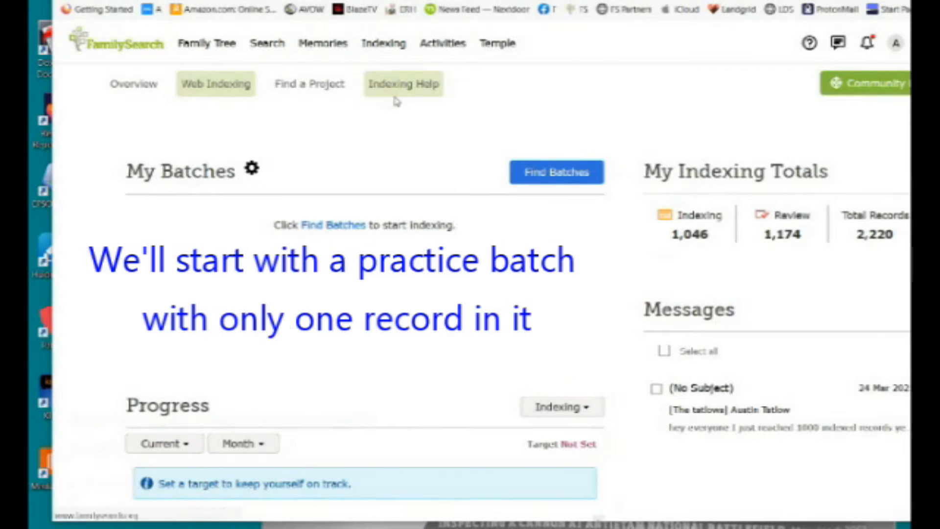
scroll(327, 379, "down", 4)
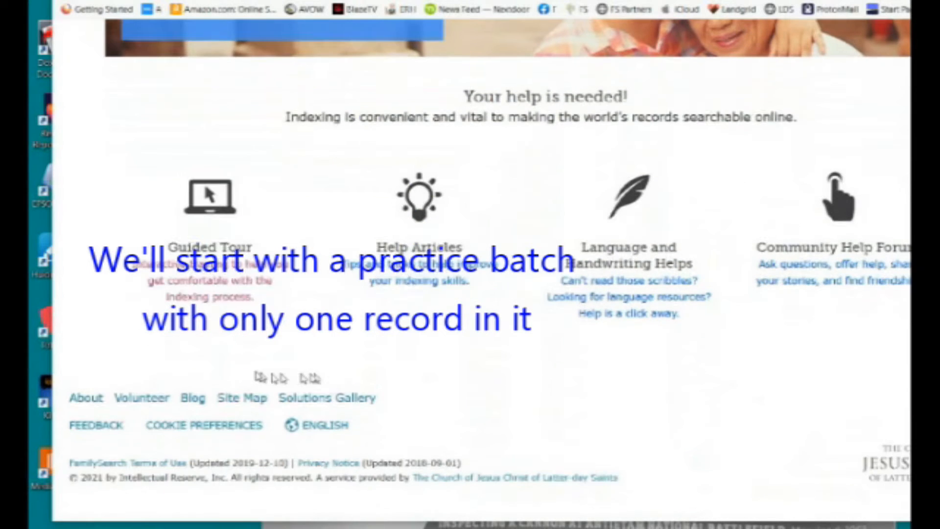
left_click(238, 276)
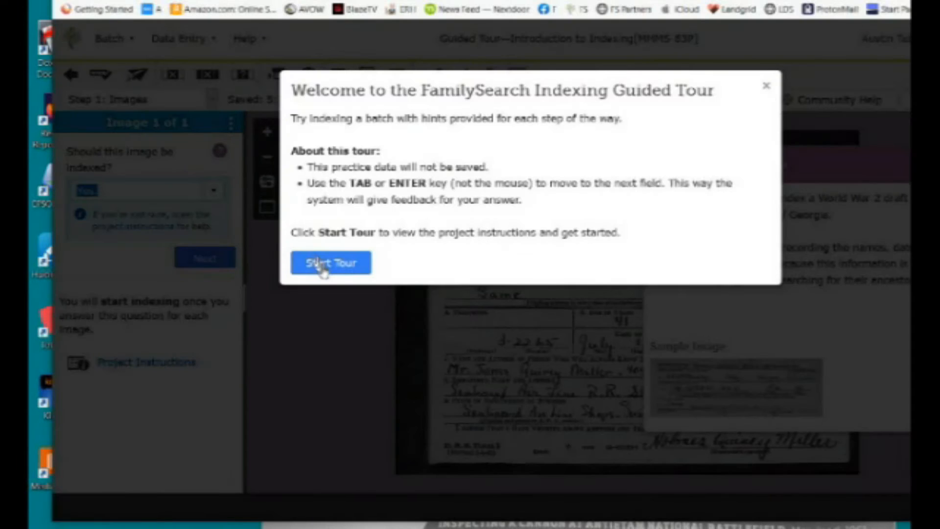
left_click(324, 274)
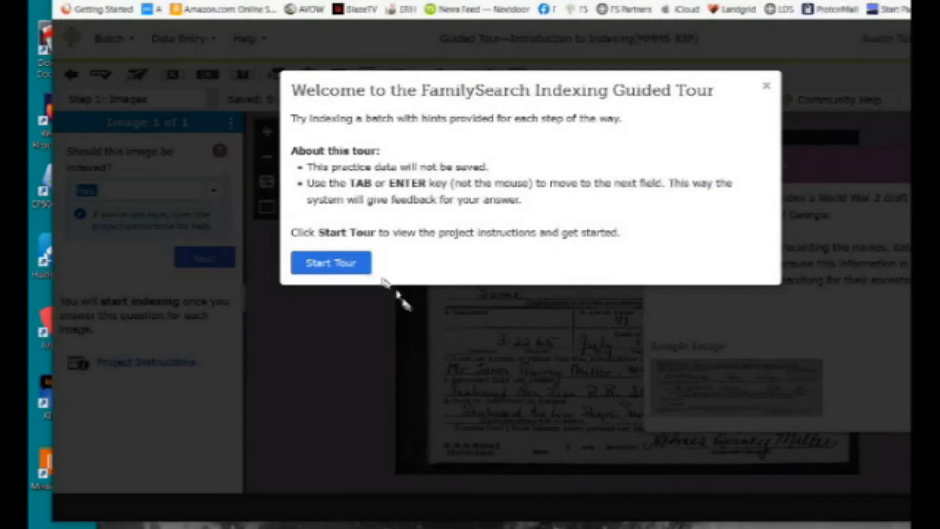
left_click(338, 266)
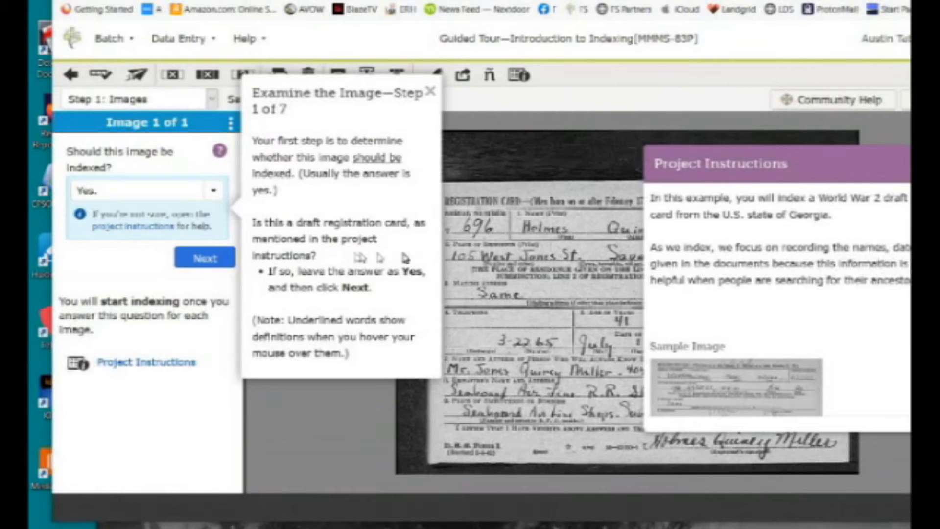
left_click(205, 258)
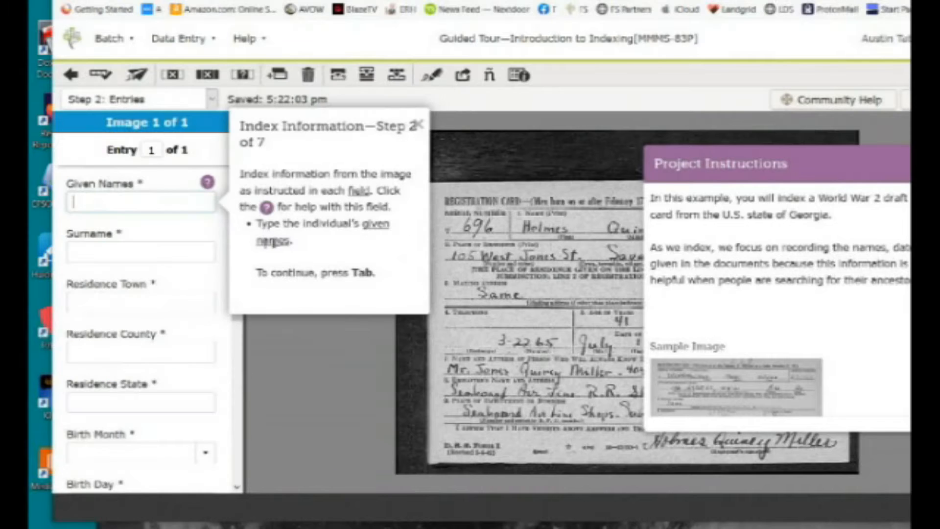
Hide the Project Instructions panel and zoom and pan the draft card to read its name and address.
left_click(418, 124)
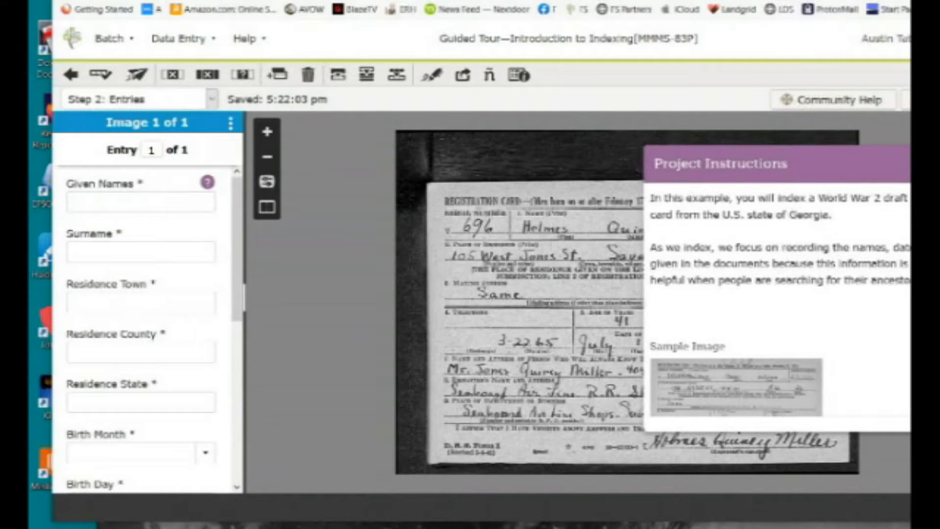
left_click(926, 164)
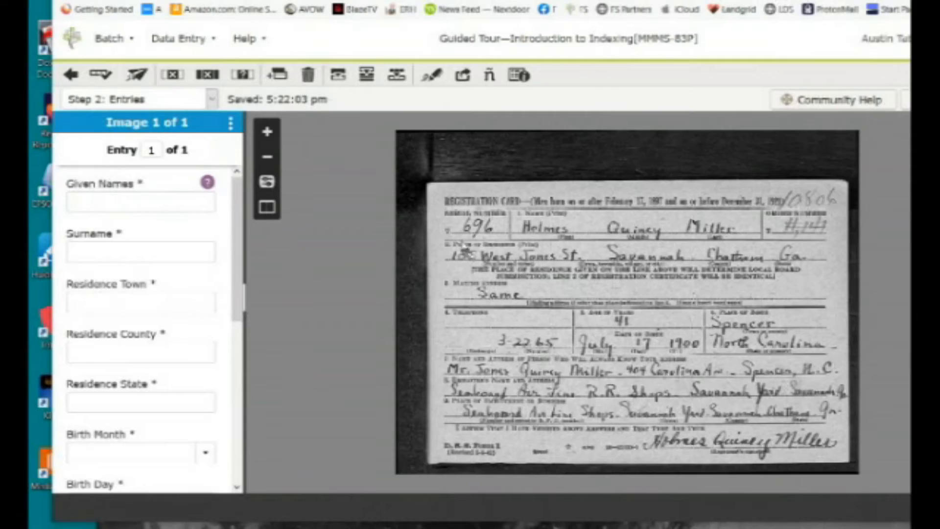
scroll(459, 200, "up", 1)
scroll(459, 200, "up", 4)
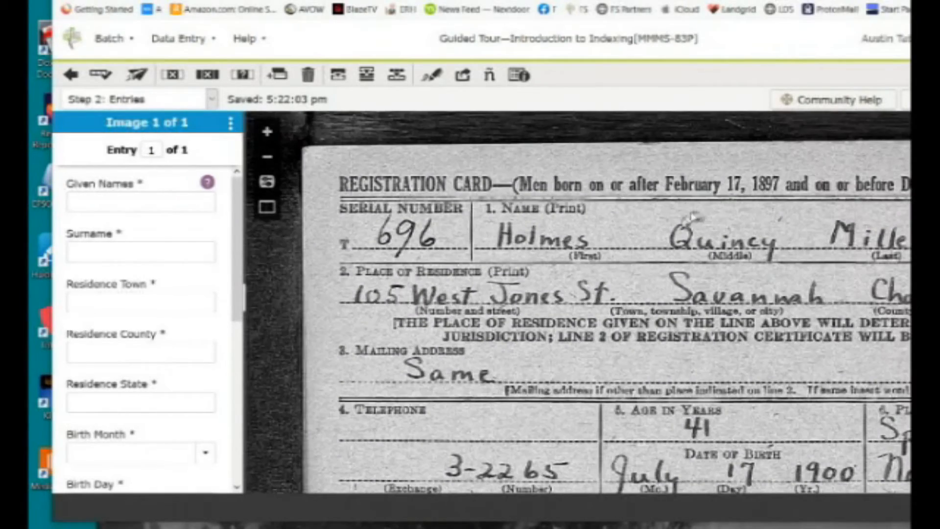
scroll(700, 224, "down", 1)
left_click_drag(731, 223, 678, 172)
scroll(655, 220, "down", 2)
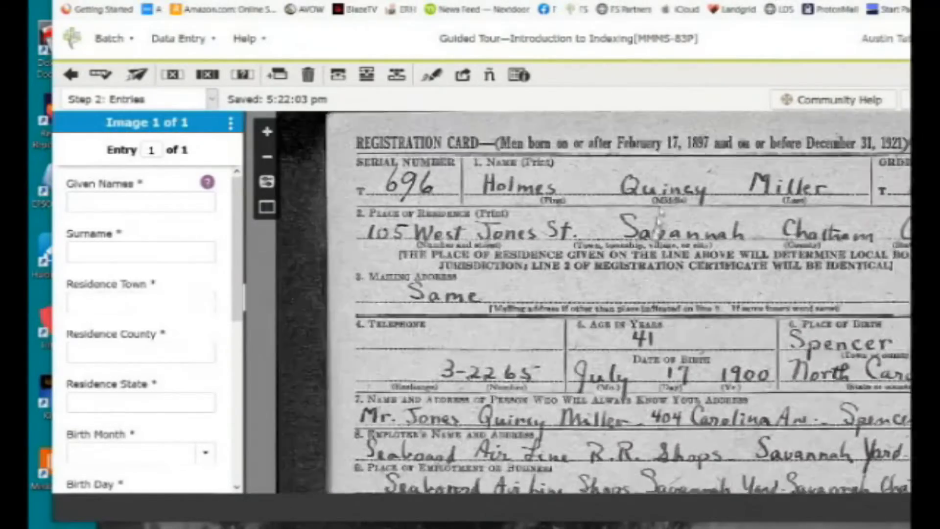
scroll(474, 194, "up", 1)
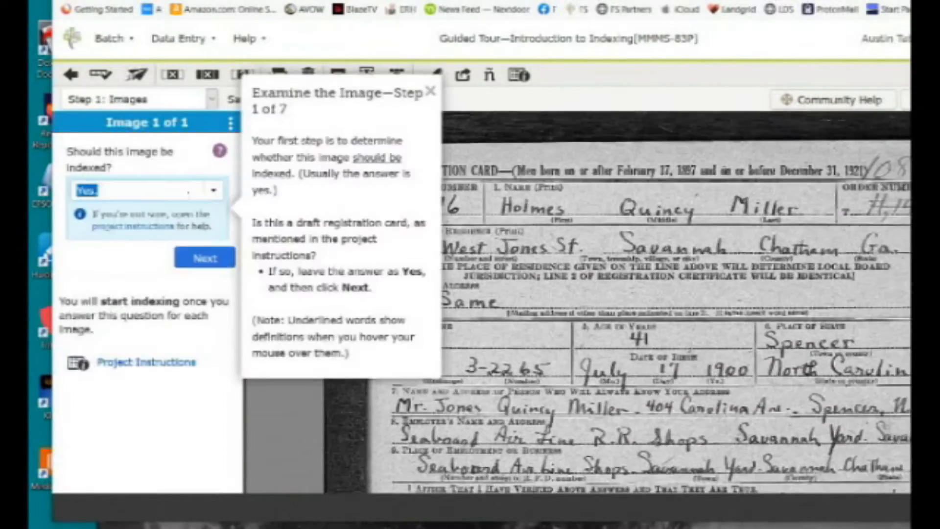
left_click(430, 91)
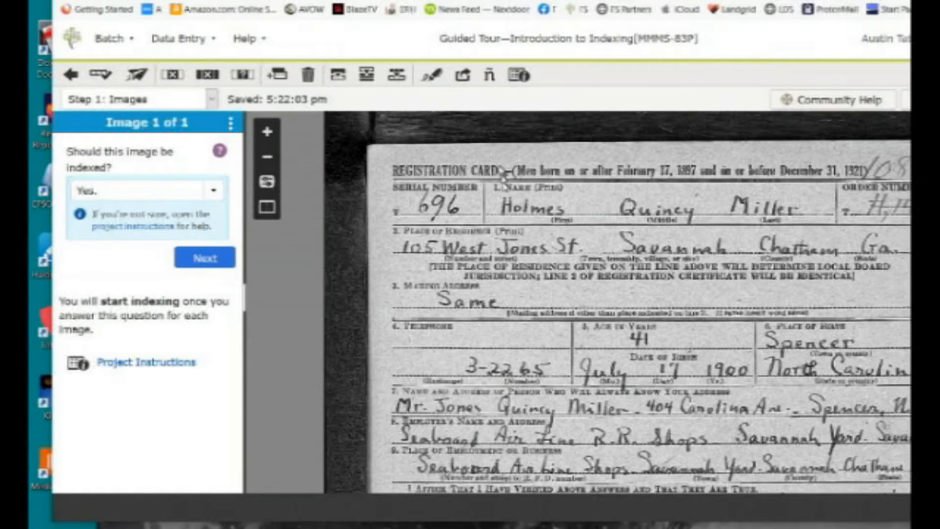
Answer 'Yes.' to 'Should this image be indexed?' and advance to the Entries step.
scroll(531, 171, "up", 1)
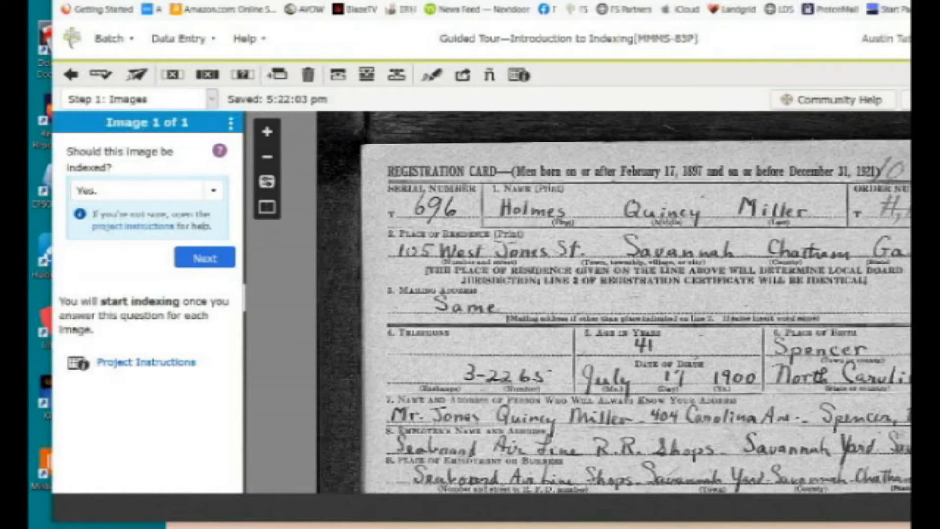
left_click(211, 190)
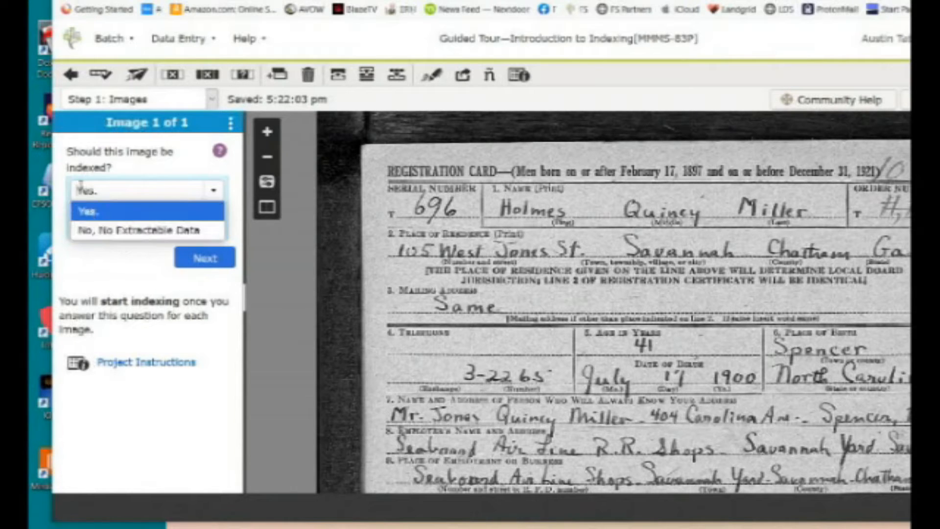
left_click(140, 164)
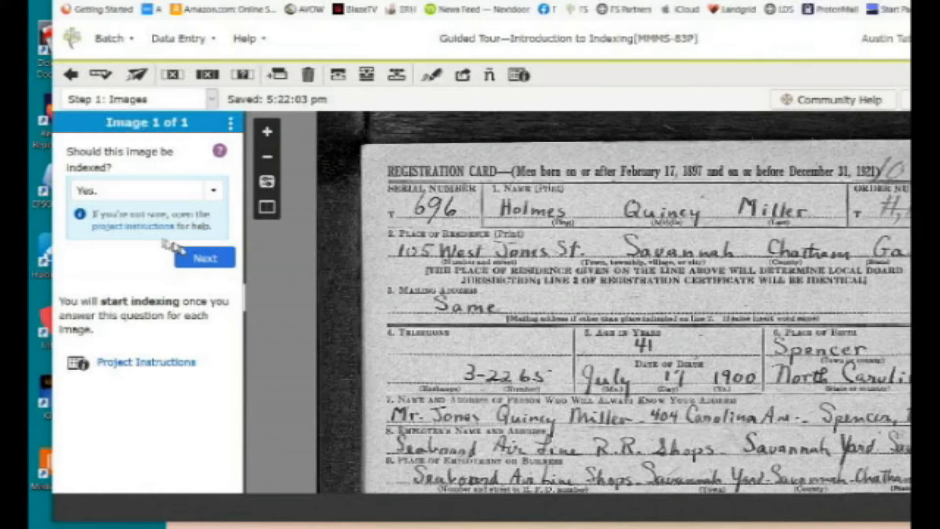
left_click(194, 257)
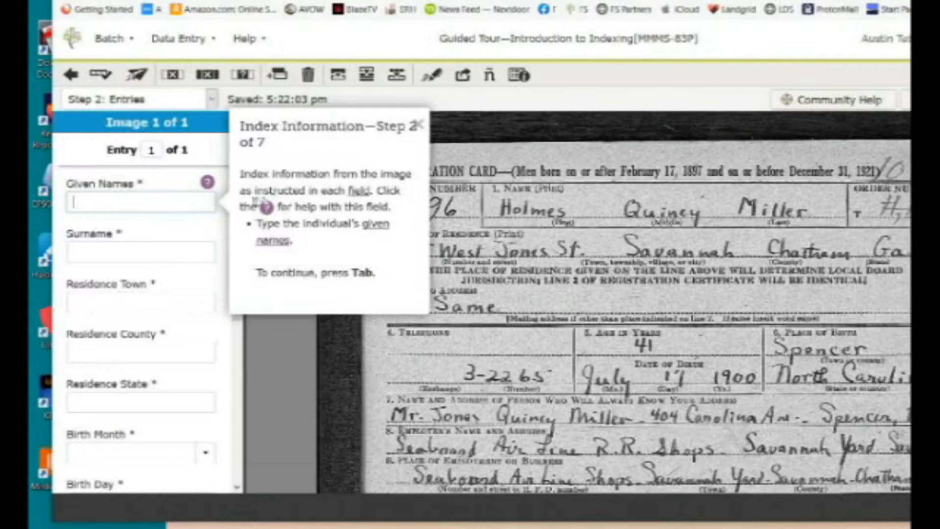
Enter the card's given names and surname, then pan and zoom to the residence line.
left_click(416, 126)
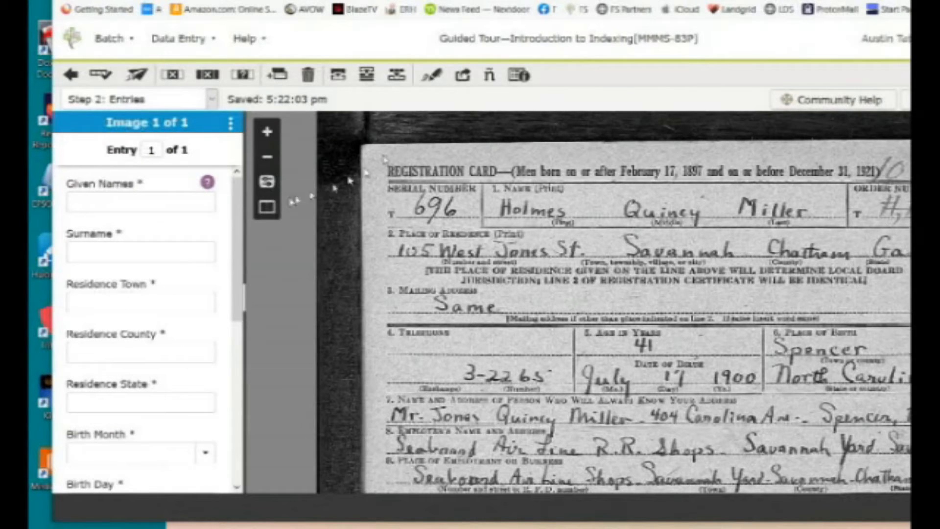
left_click(189, 200)
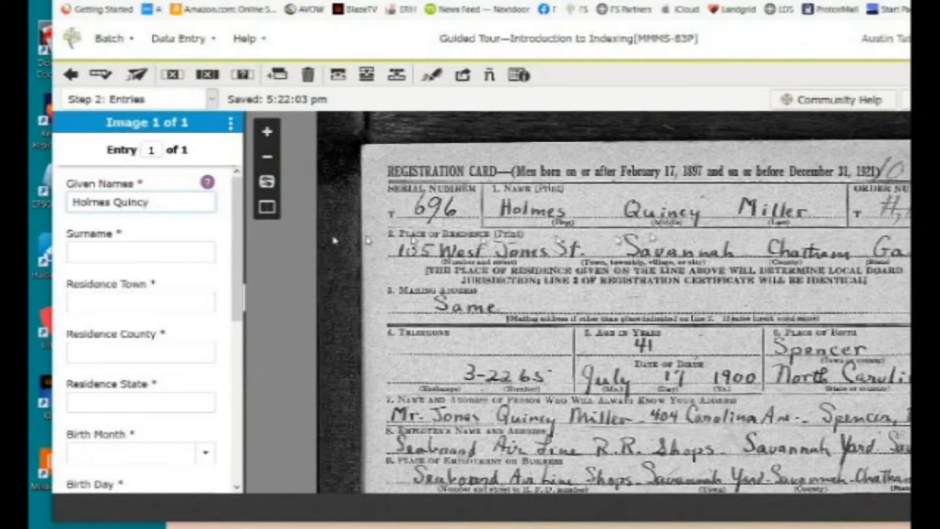
key("Tab")
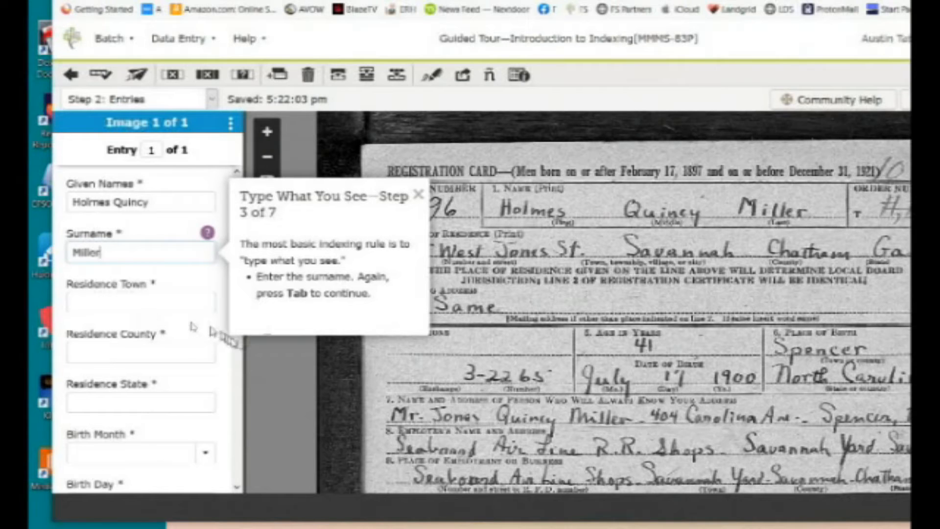
left_click(715, 237)
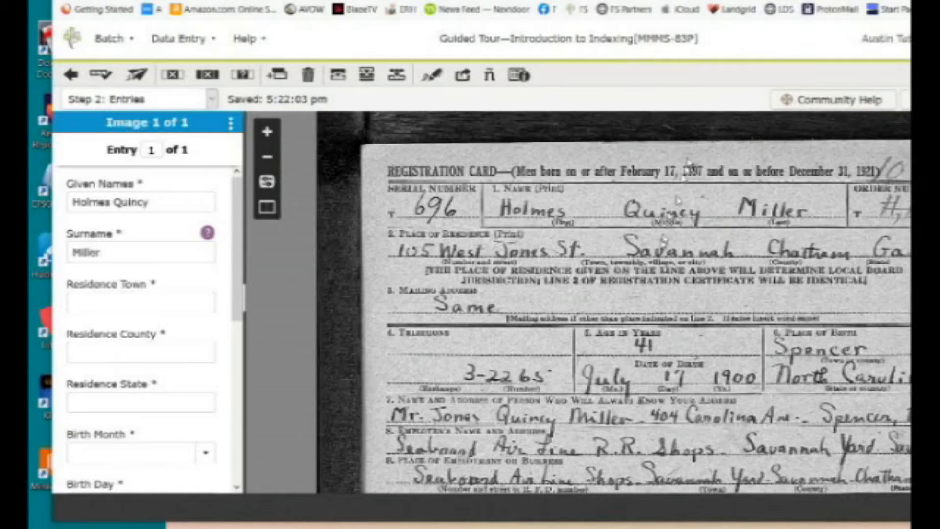
left_click_drag(727, 415, 604, 343)
left_click_drag(487, 382, 634, 451)
scroll(723, 267, "up", 4)
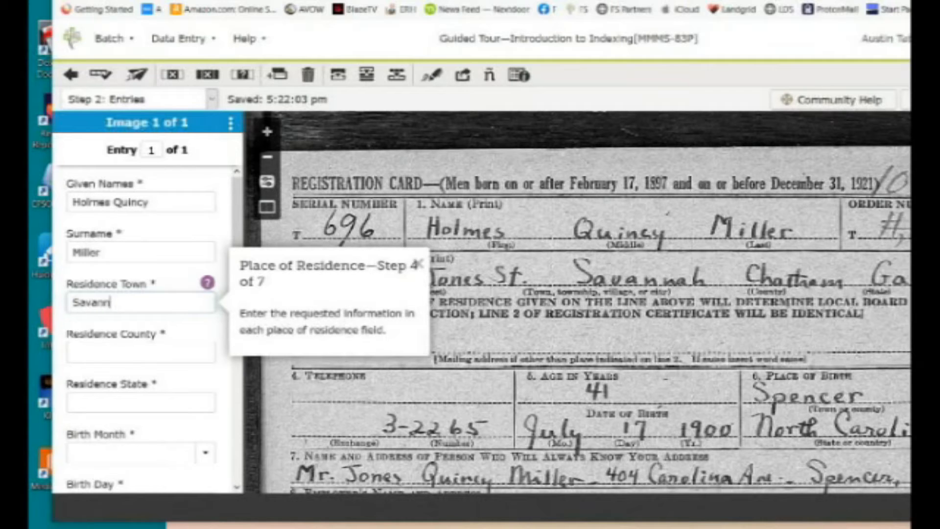
Move past Residence County, enter Ga as Residence State, and advance to Birth Month.
left_click(153, 357)
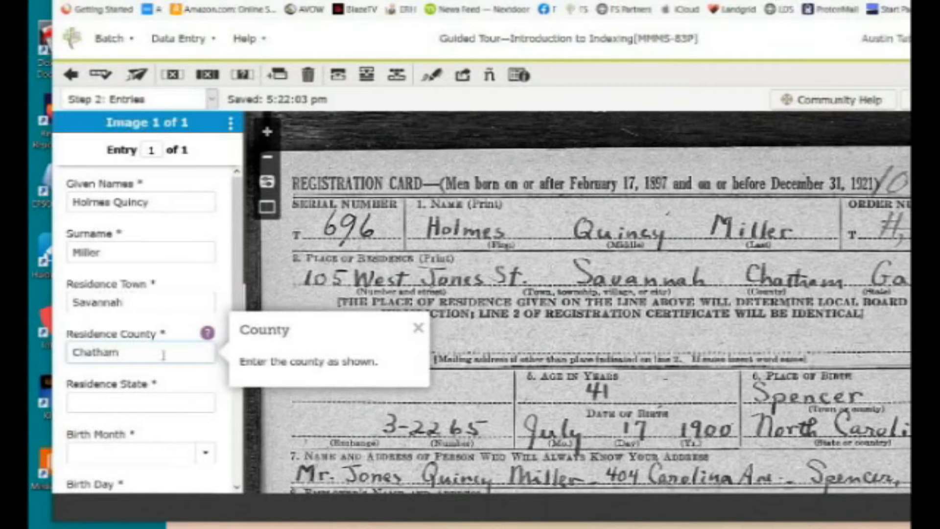
left_click(128, 405)
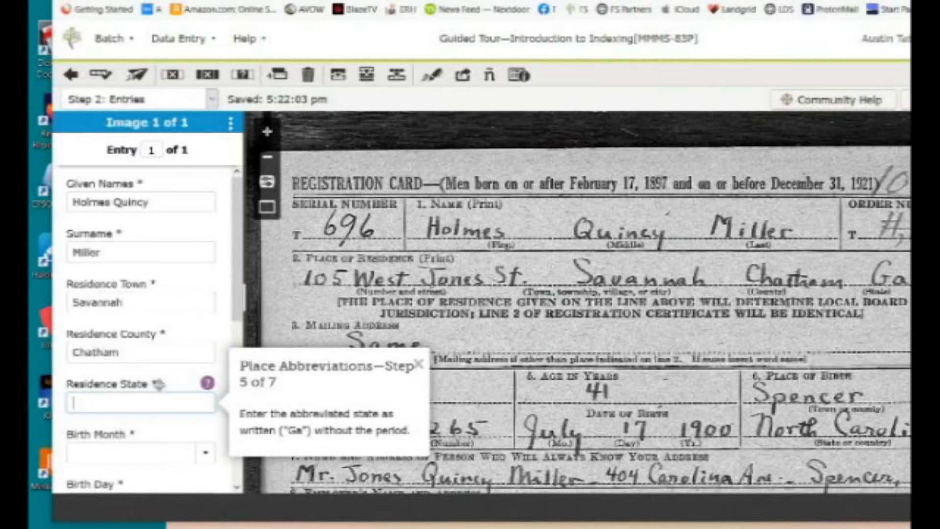
type("Ga")
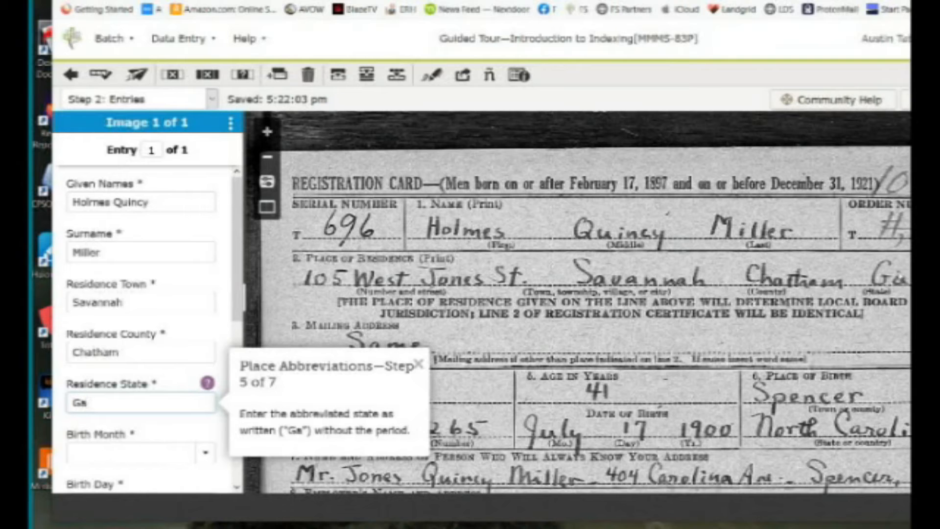
key("Tab")
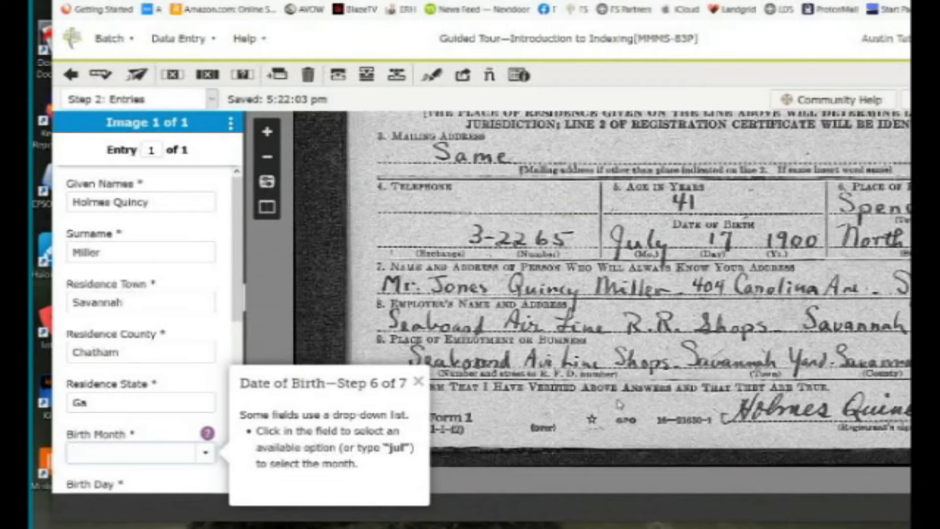
Enter birth date Jul 17 1900 and birthplace Spencer, North Carolina, then dismiss the final tour tip.
type("jul")
key("Tab")
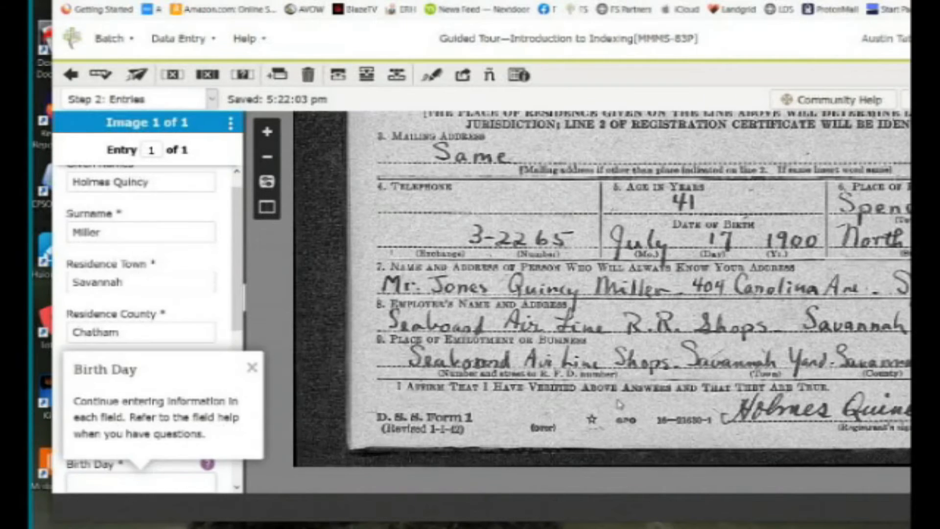
left_click(252, 367)
left_click(170, 478)
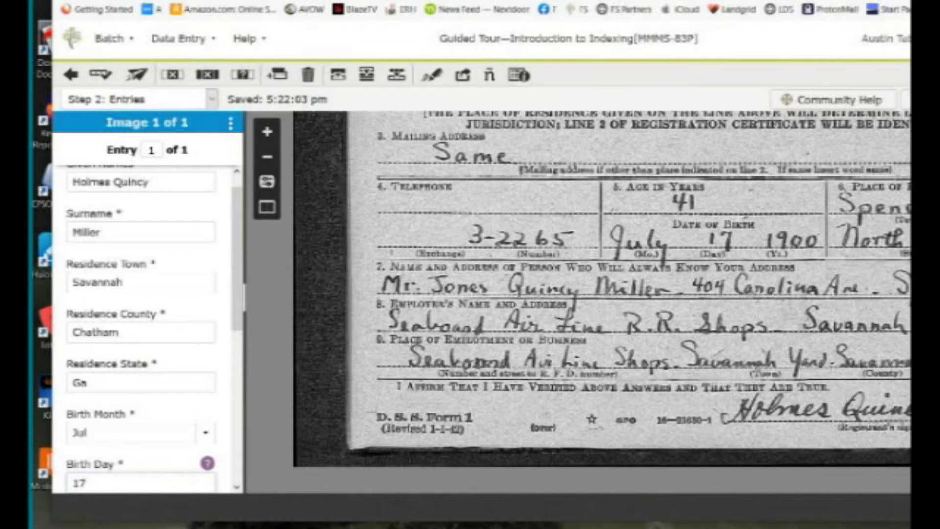
key("Tab")
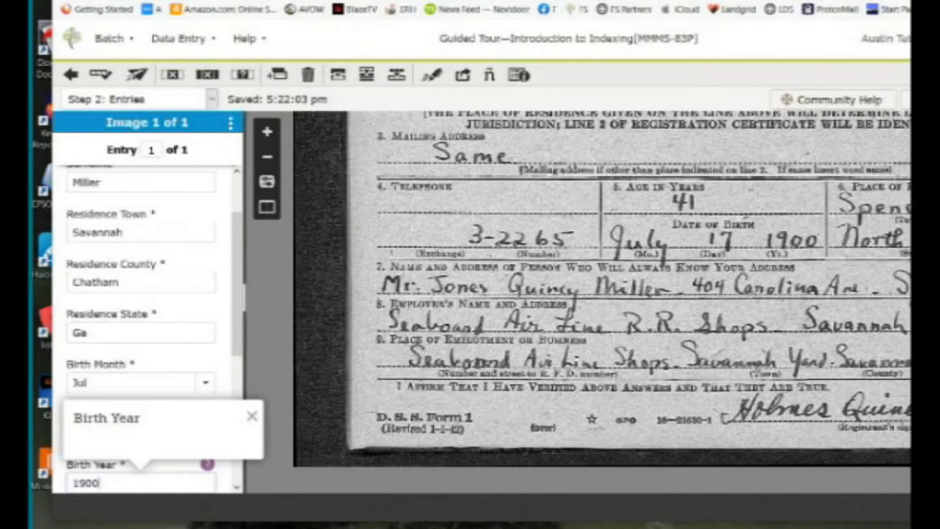
key("Tab")
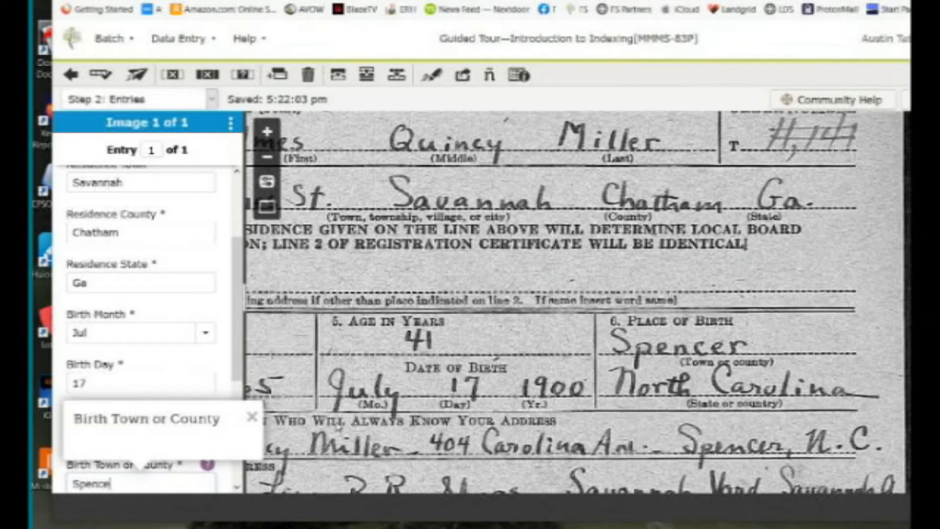
key("Tab")
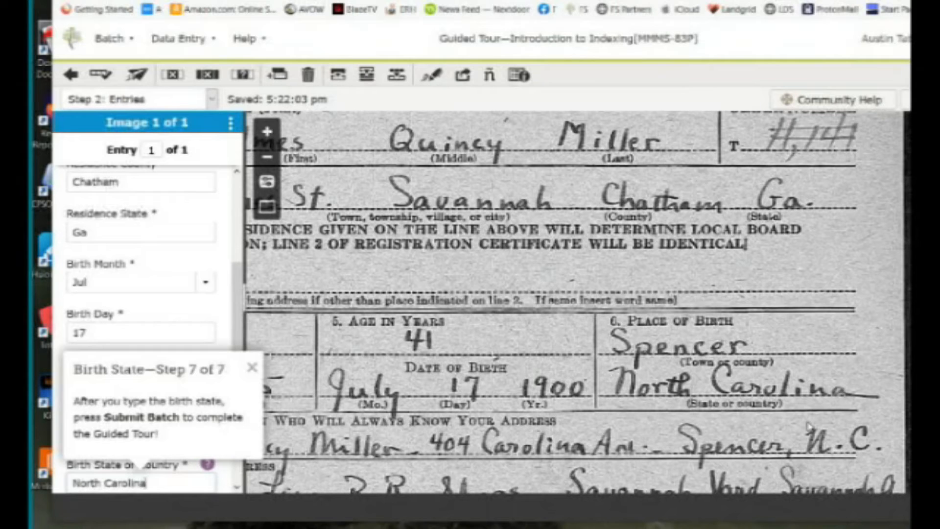
left_click(252, 368)
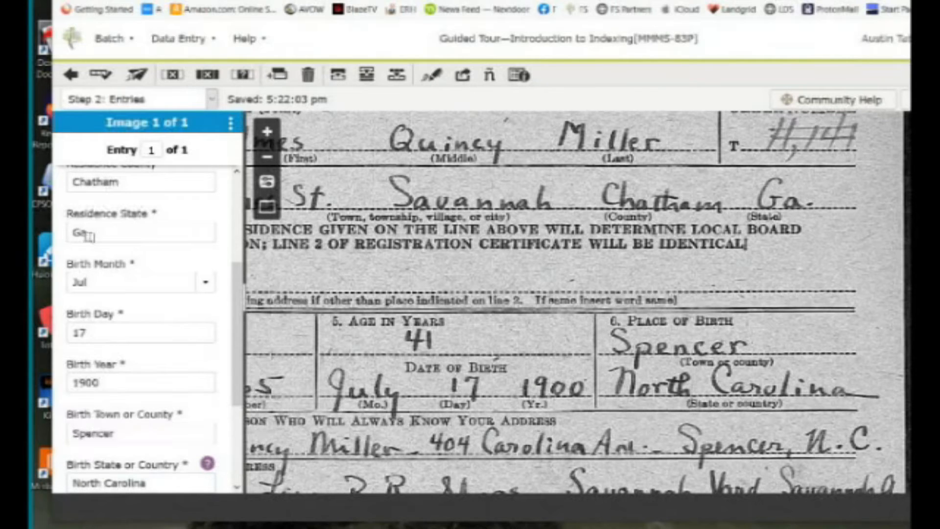
Submit the finished entry's batch to run the Quality Check.
scroll(205, 416, "down", 3)
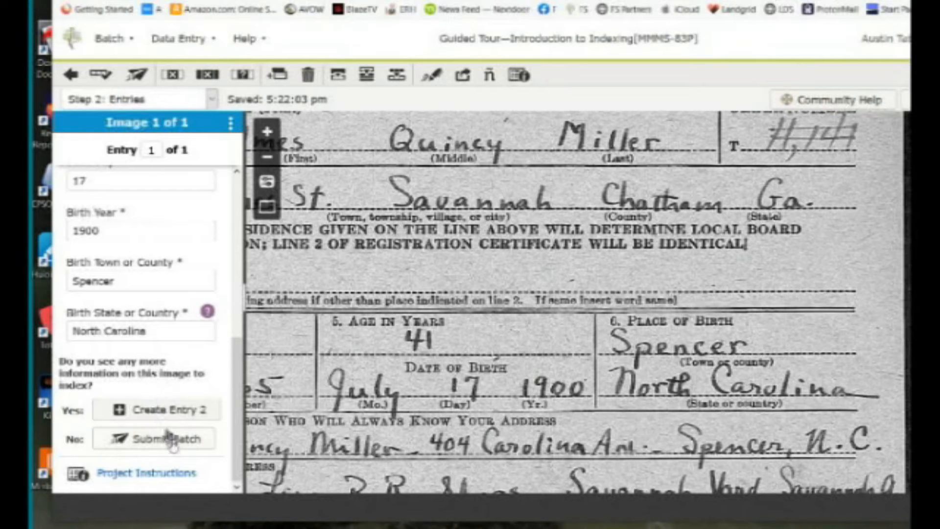
left_click(174, 448)
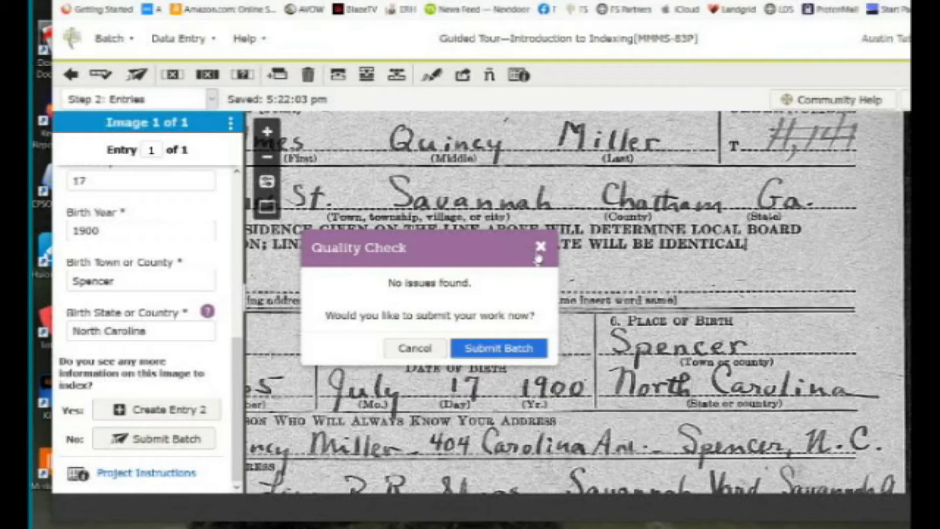
Close the Quality Check without submitting and bring the top of the card into view.
left_click(539, 249)
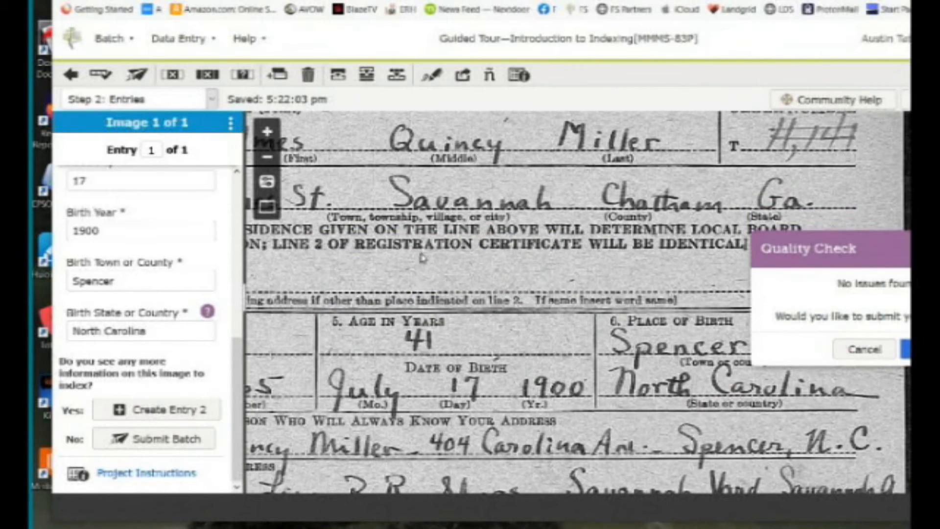
scroll(421, 255, "down", 1)
left_click_drag(421, 255, 551, 229)
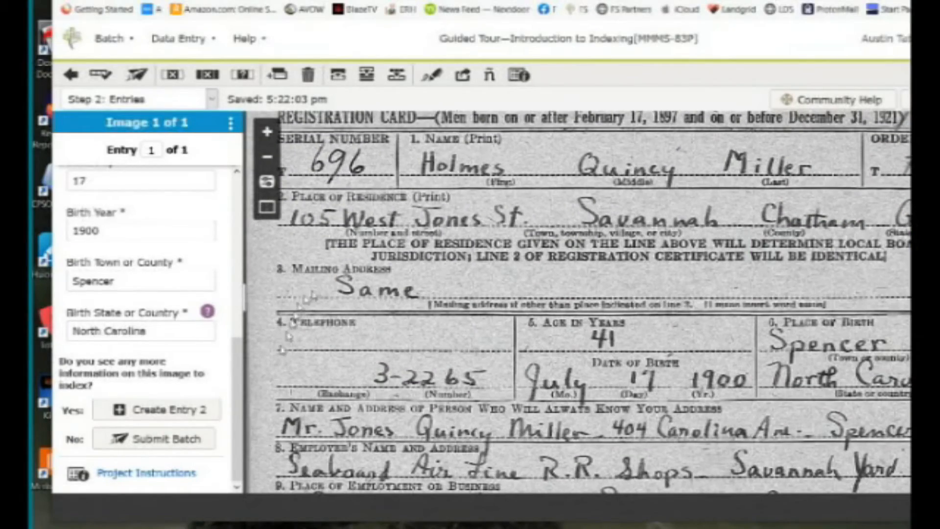
Pan the card image and scroll the form to compare the name and residence entries.
scroll(195, 353, "up", 8)
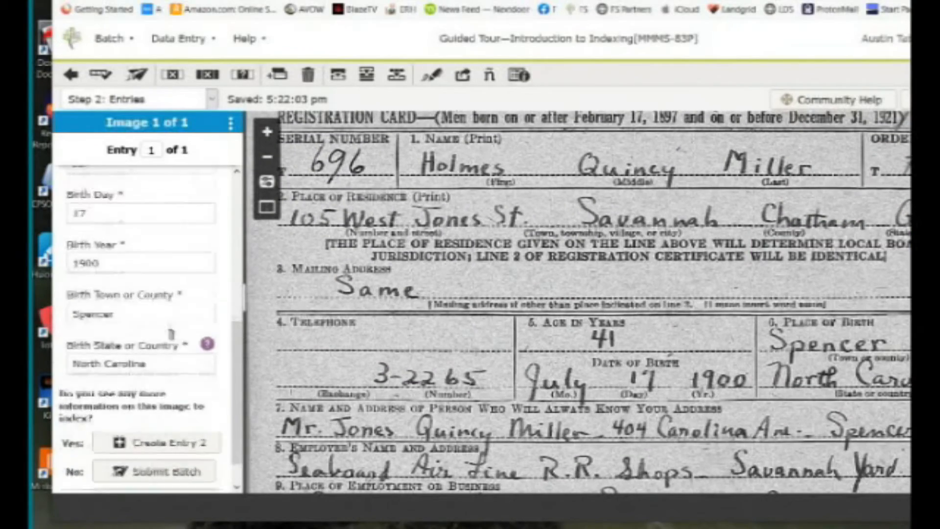
left_click_drag(505, 188, 553, 304)
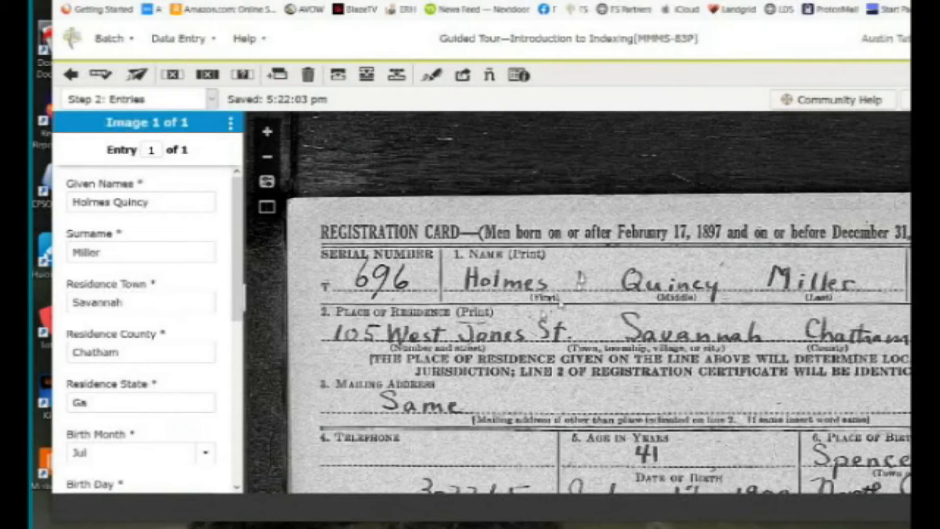
left_click_drag(466, 370, 405, 203)
left_click_drag(670, 204, 618, 148)
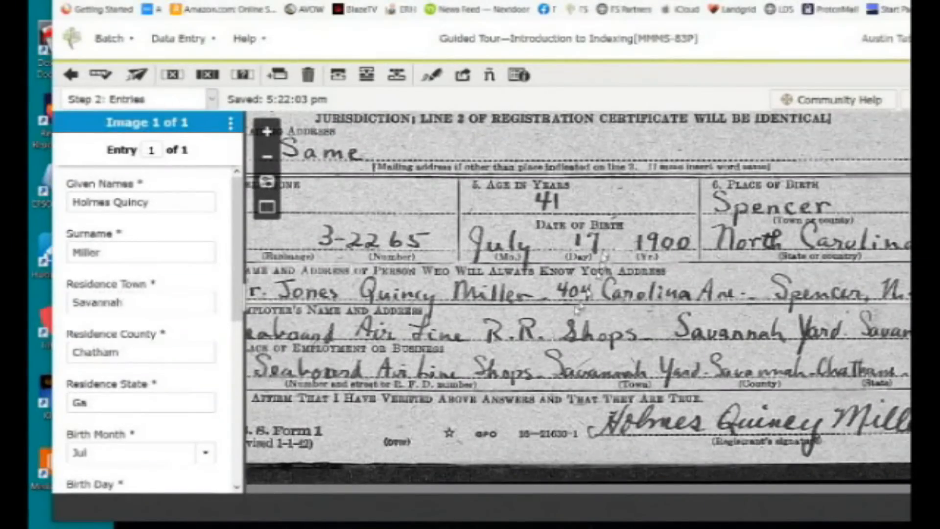
scroll(180, 432, "down", 3)
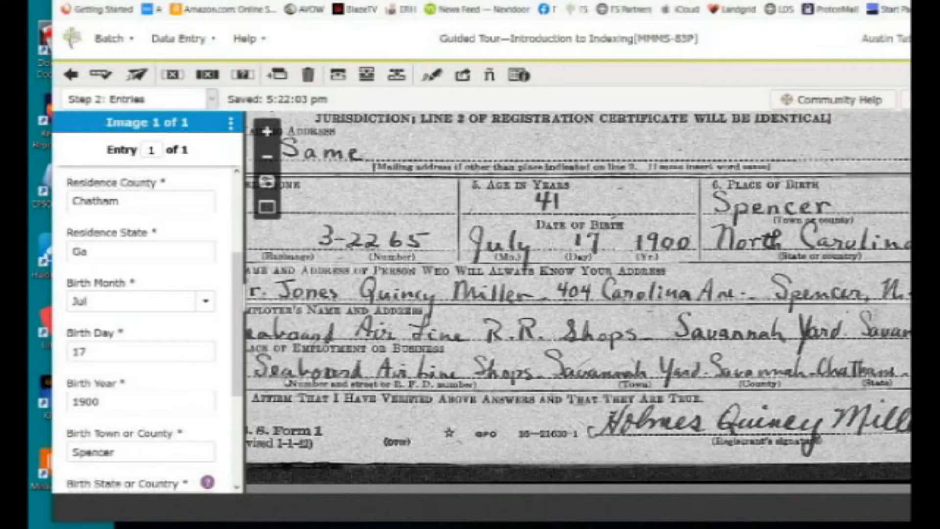
scroll(771, 387, "up", 3)
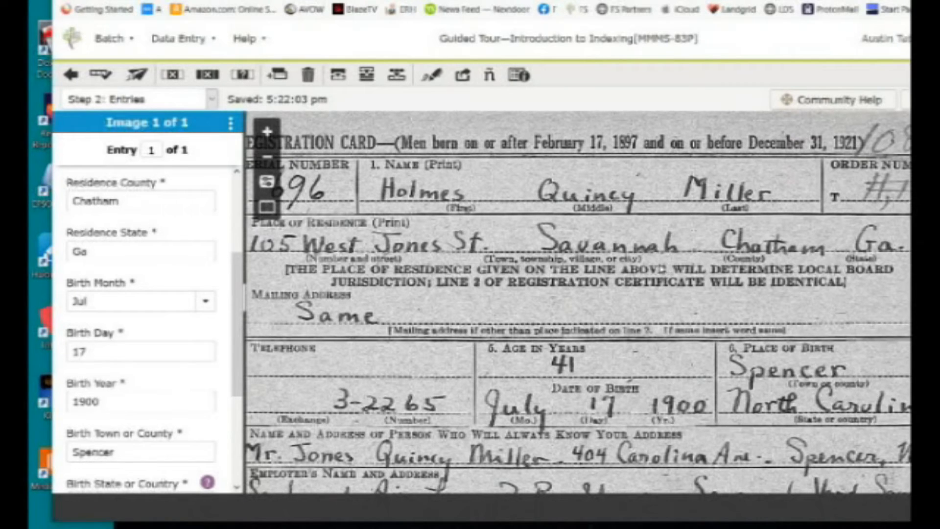
left_click_drag(807, 259, 776, 248)
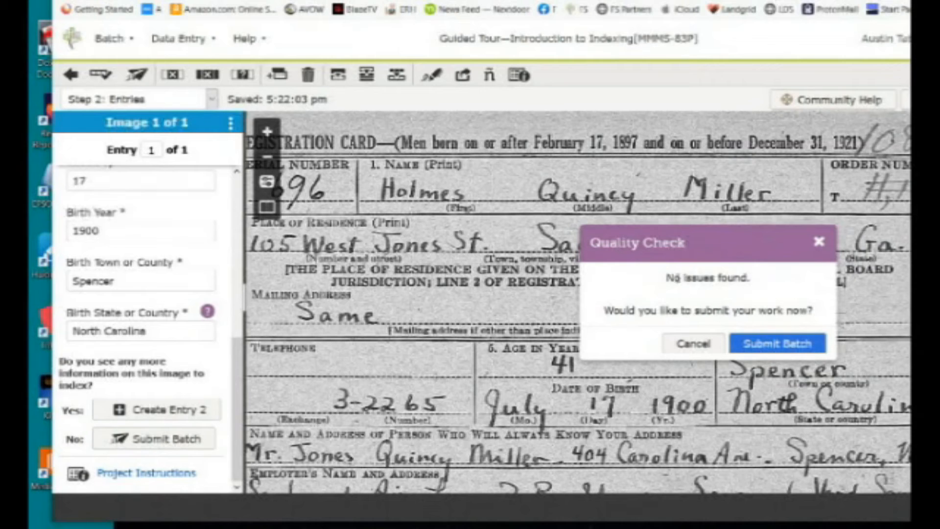
Submit the tour batch, return to Web Indexing, and check the flagged Residence County entry.
left_click_drag(666, 278, 781, 293)
left_click(781, 293)
left_click_drag(762, 248, 638, 152)
left_click(662, 252)
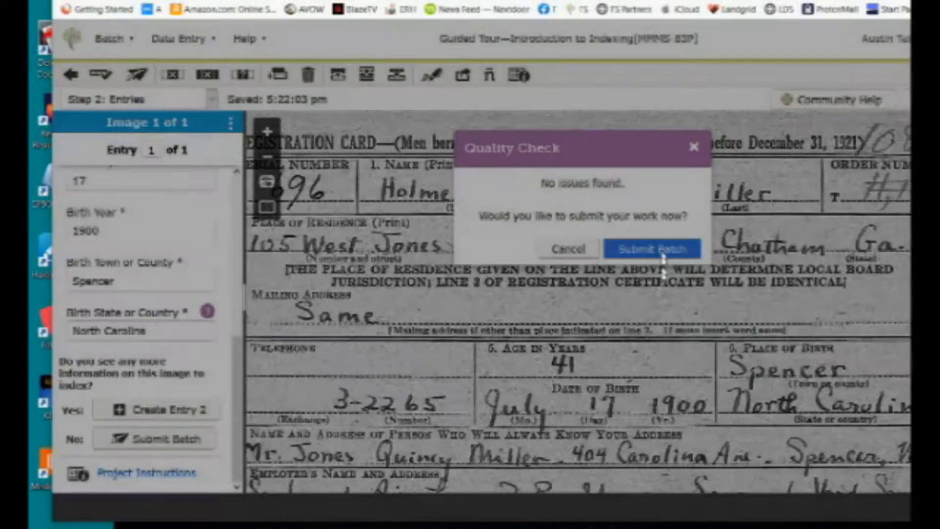
left_click(404, 157)
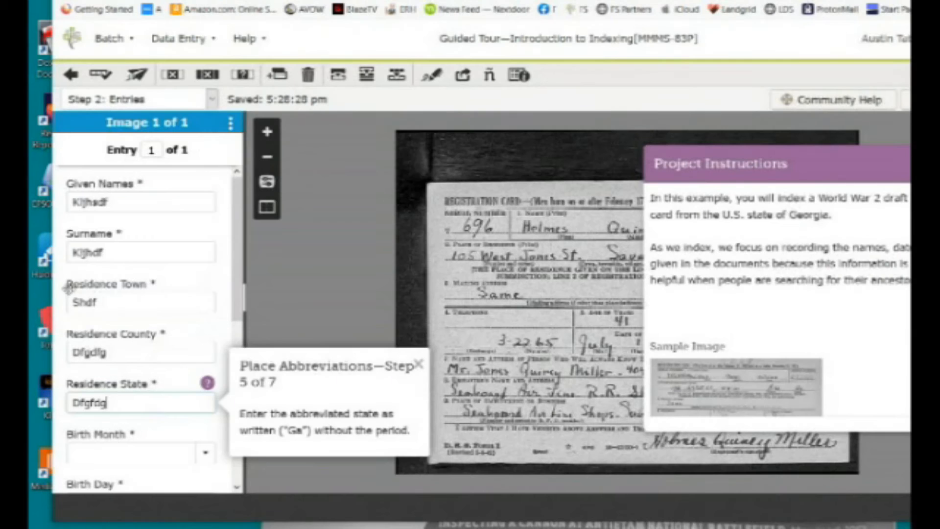
left_click(126, 352)
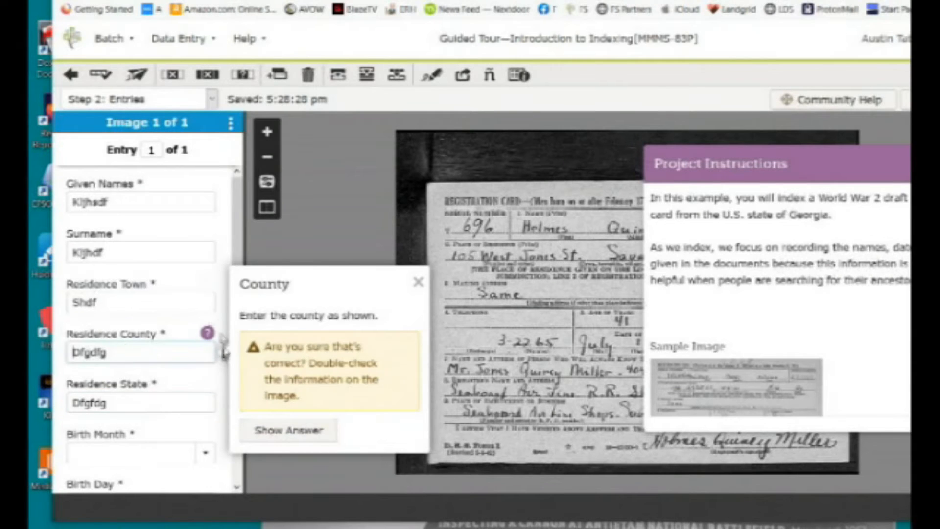
Reveal the correct given names and replace Given Names with Holmes Quincy.
left_click(74, 202)
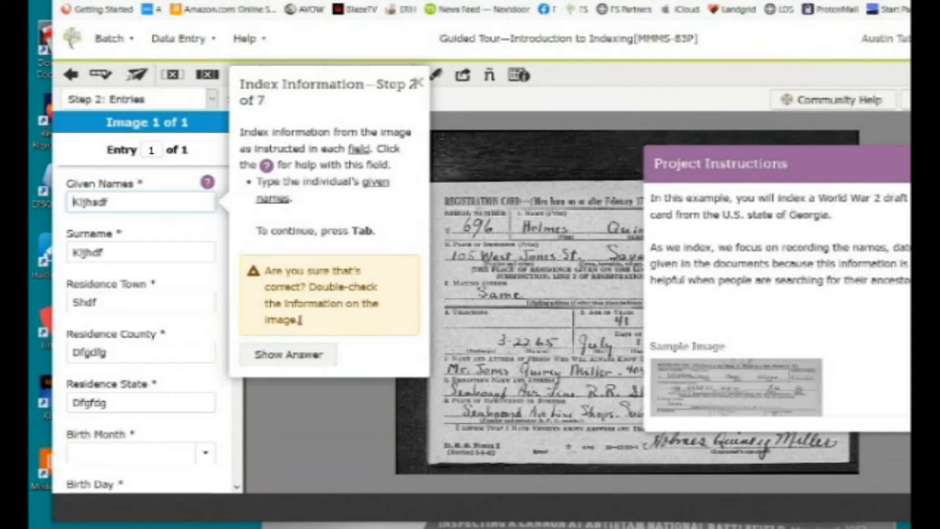
left_click(305, 355)
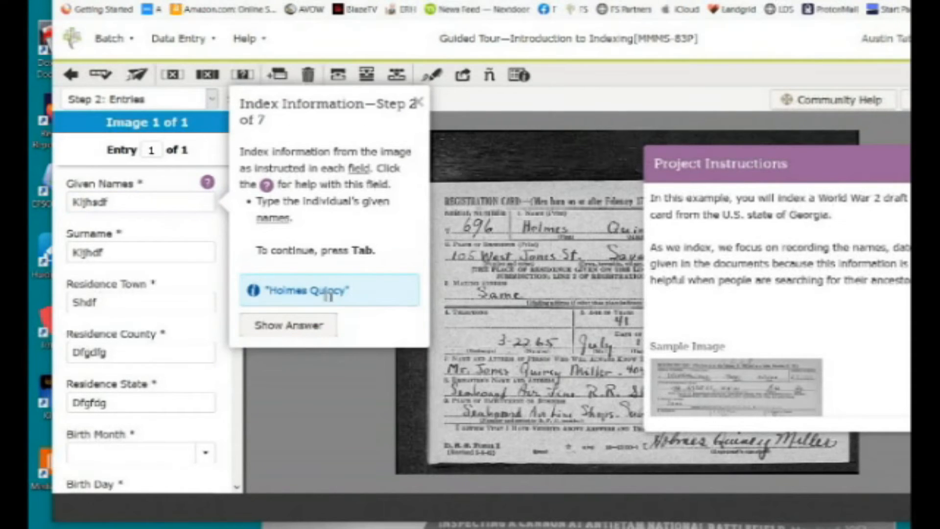
key("ctrl+a")
type("Hol")
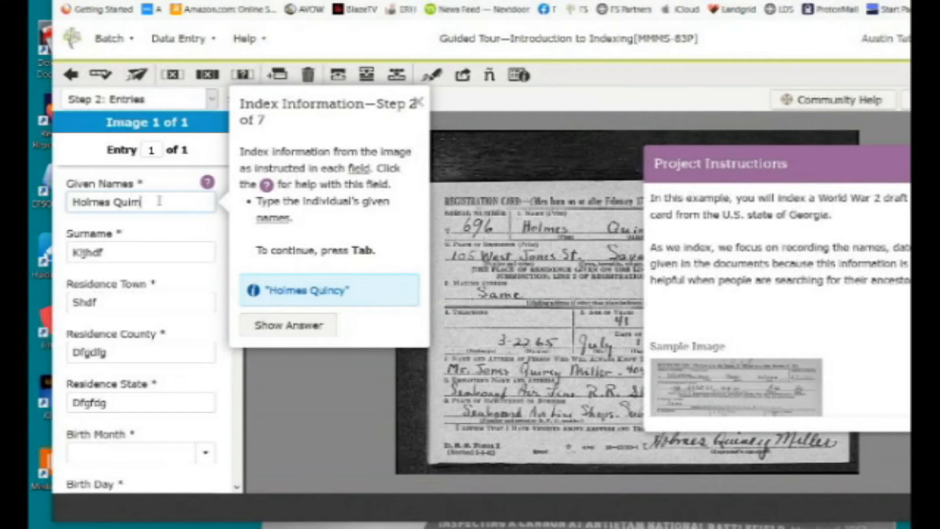
type("mes Quincy")
key("Tab")
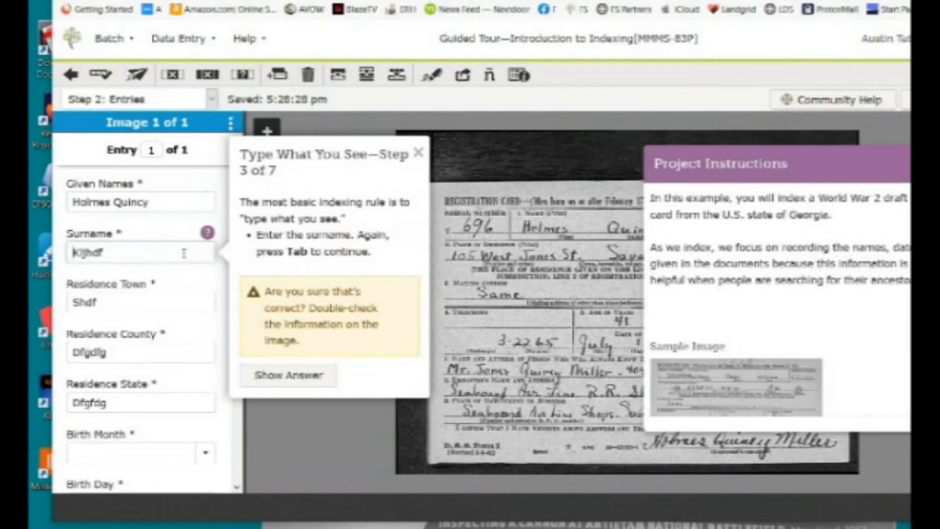
Delete the wrong surname and reveal Miller as the expected surname.
left_click_drag(163, 249, 42, 254)
key("BackSpace")
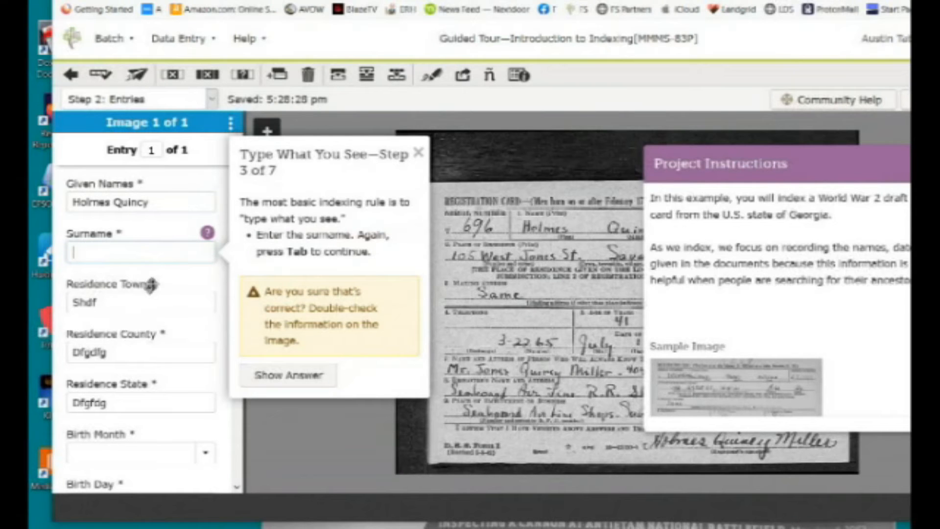
left_click(306, 375)
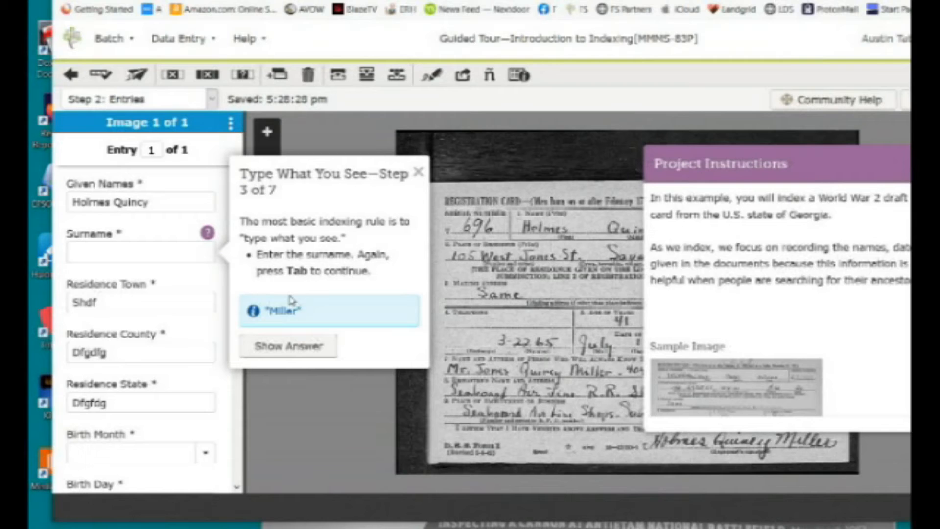
left_click(184, 255)
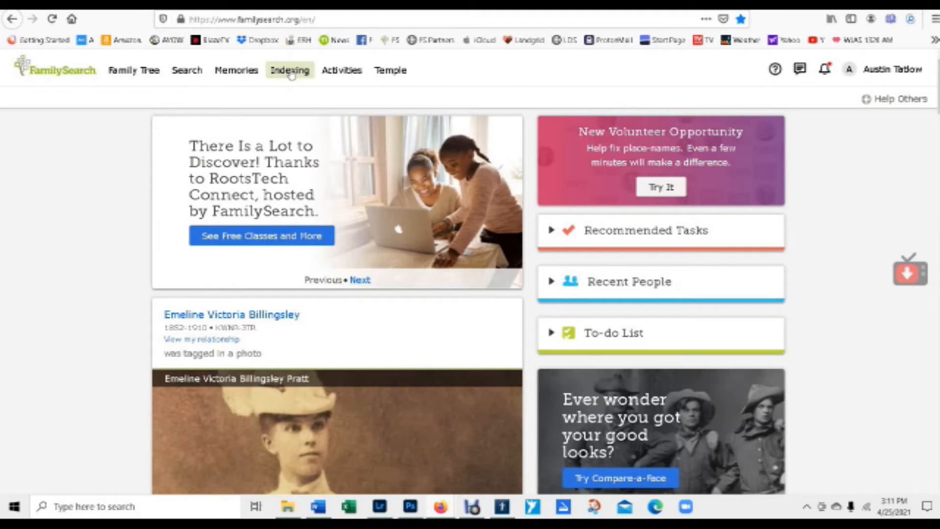
Open the 'US, Illinois, Chicago—Birth Records, 1940–1949' batch from Web Indexing's My Batches.
left_click(290, 74)
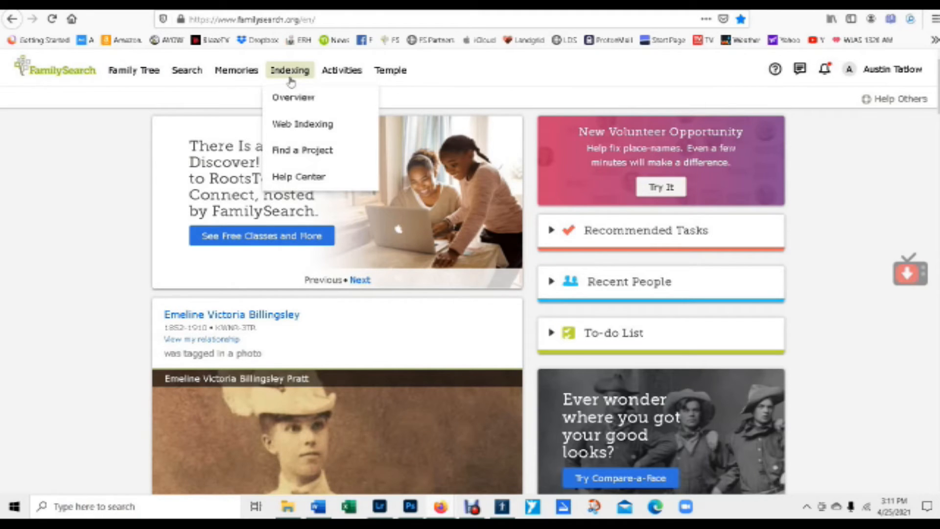
left_click(293, 126)
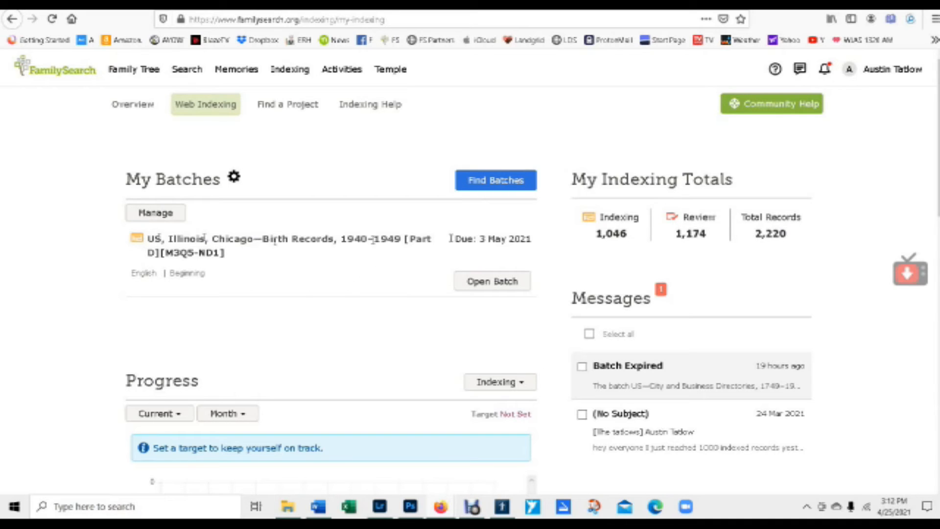
left_click(490, 278)
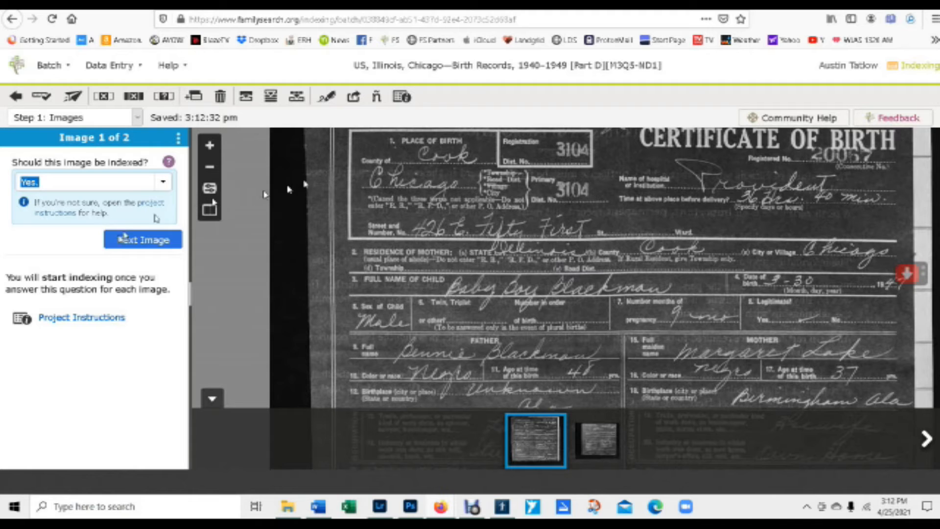
Mark image 1 Yes for indexing and move to the entry form.
left_click(164, 240)
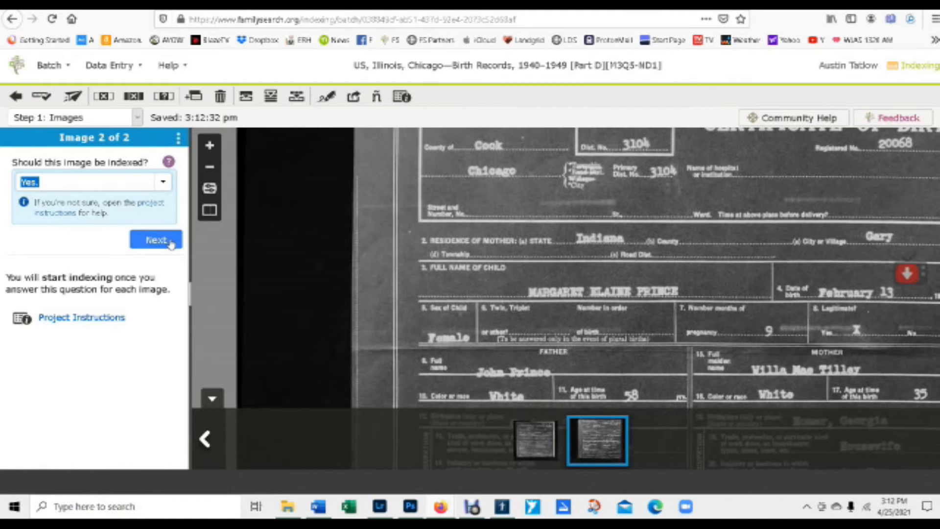
scroll(664, 383, "up", 3)
scroll(612, 235, "down", 4)
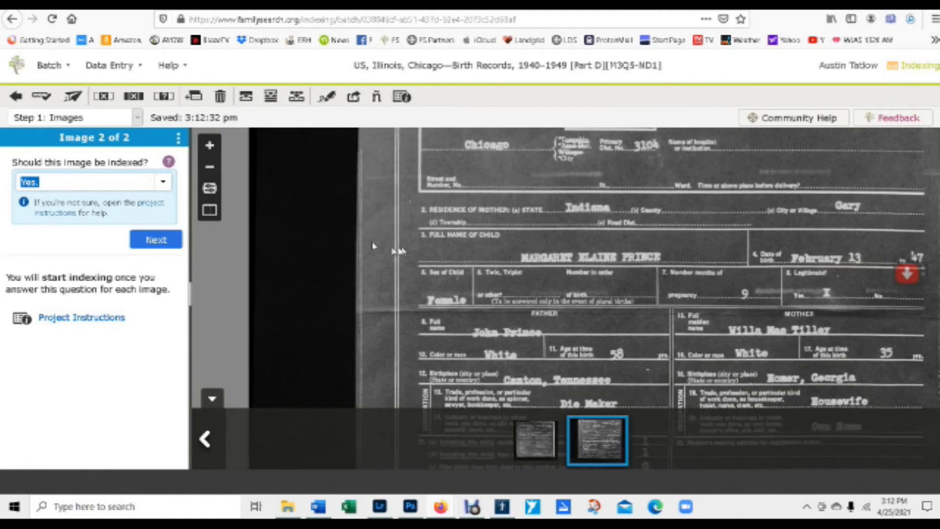
left_click(156, 239)
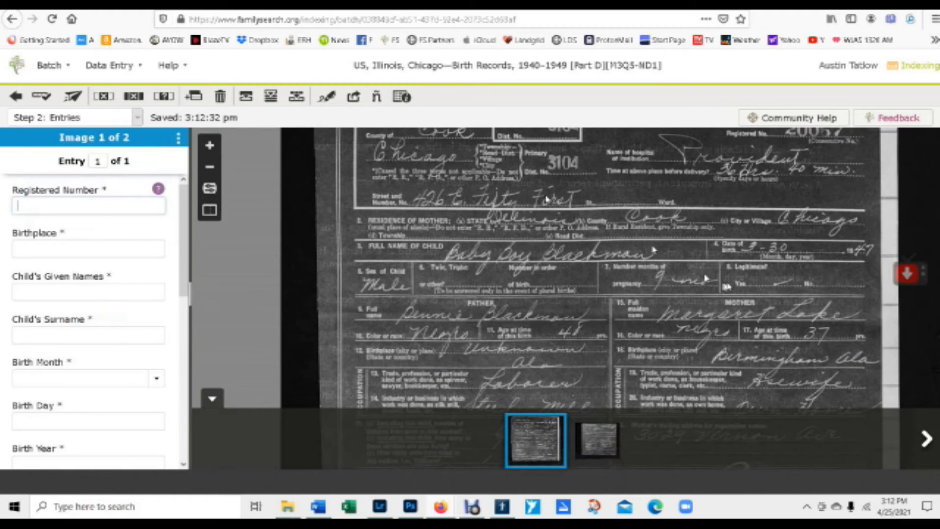
left_click_drag(533, 208, 560, 273)
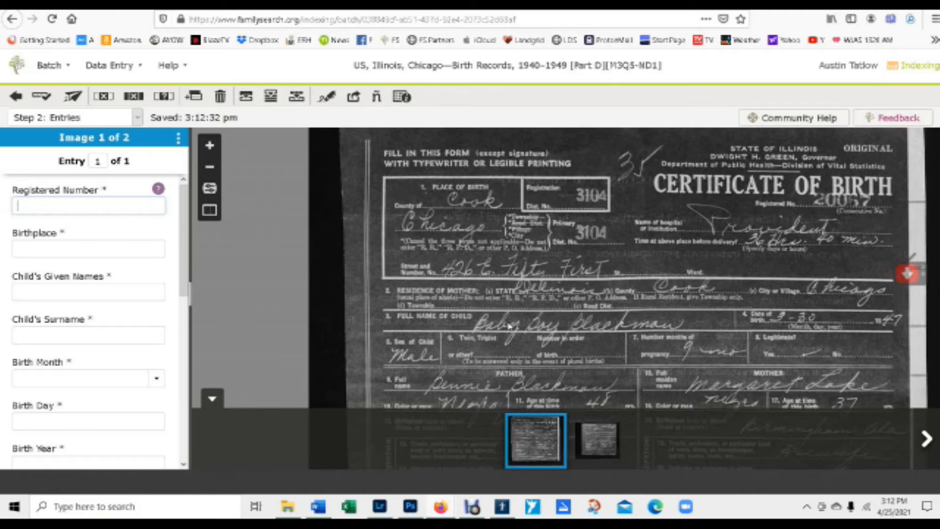
left_click(93, 210)
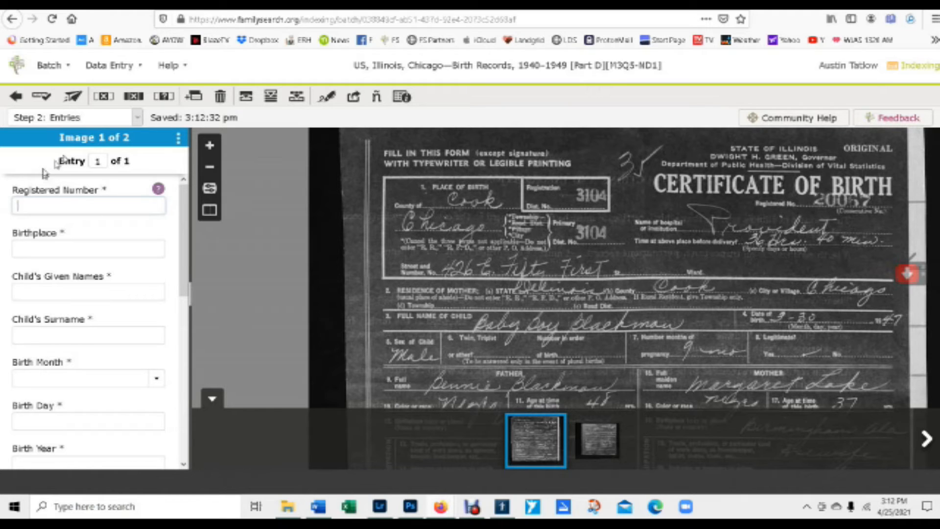
Revisit Step 1 to keep Yes for both images, then return to Step 2: Entries.
left_click(27, 121)
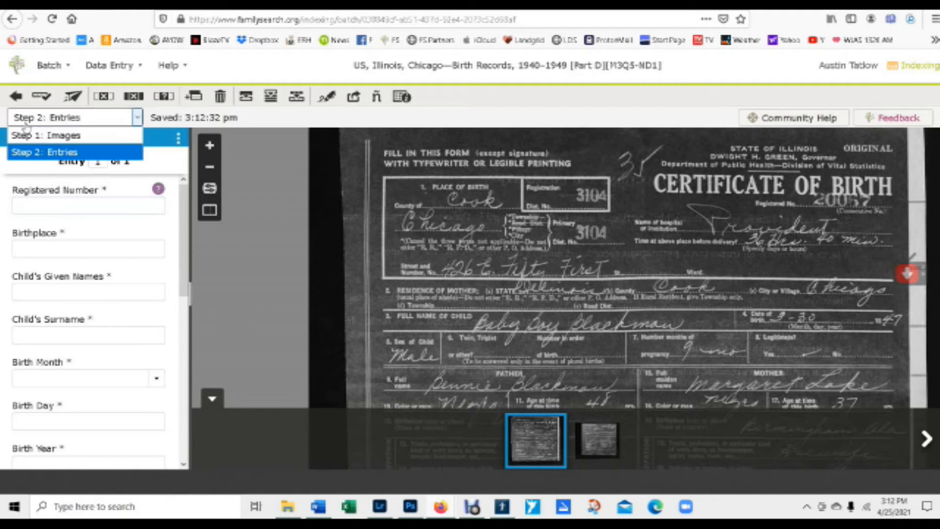
left_click(68, 133)
left_click(165, 184)
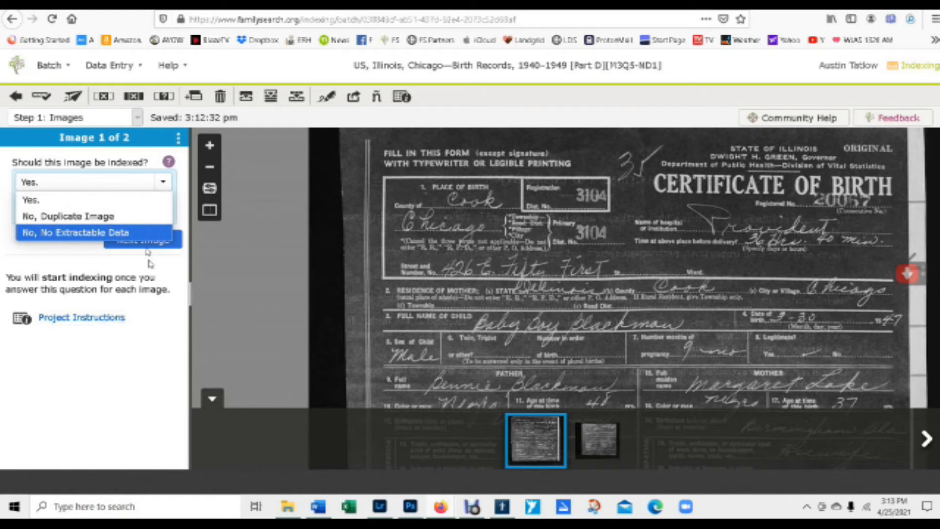
left_click(90, 201)
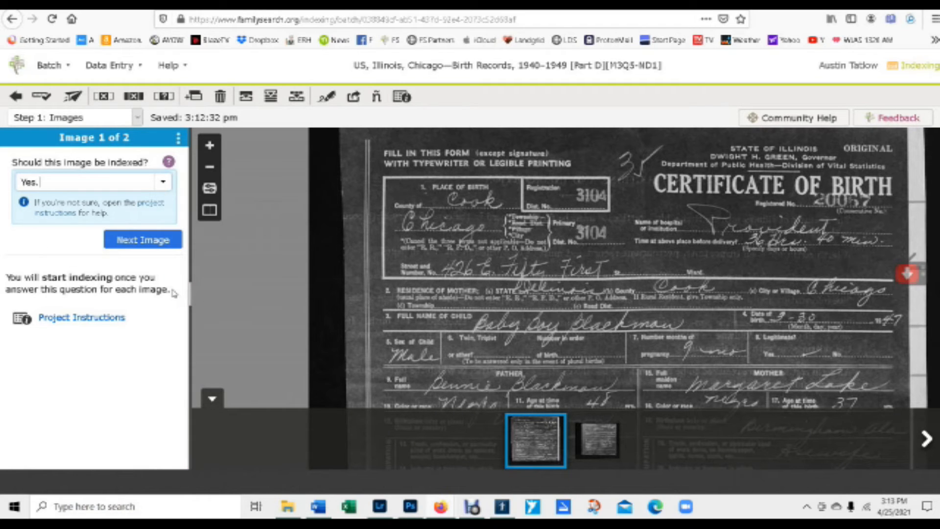
left_click(141, 241)
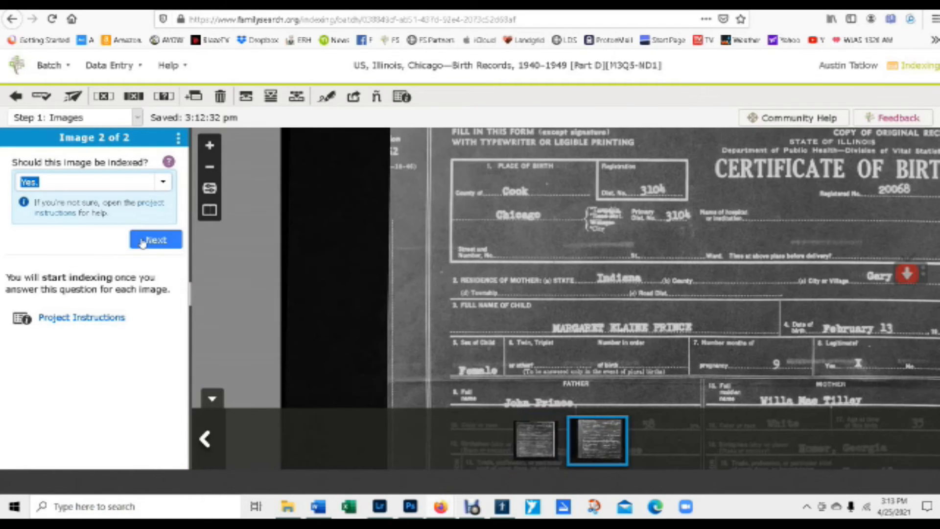
left_click(142, 241)
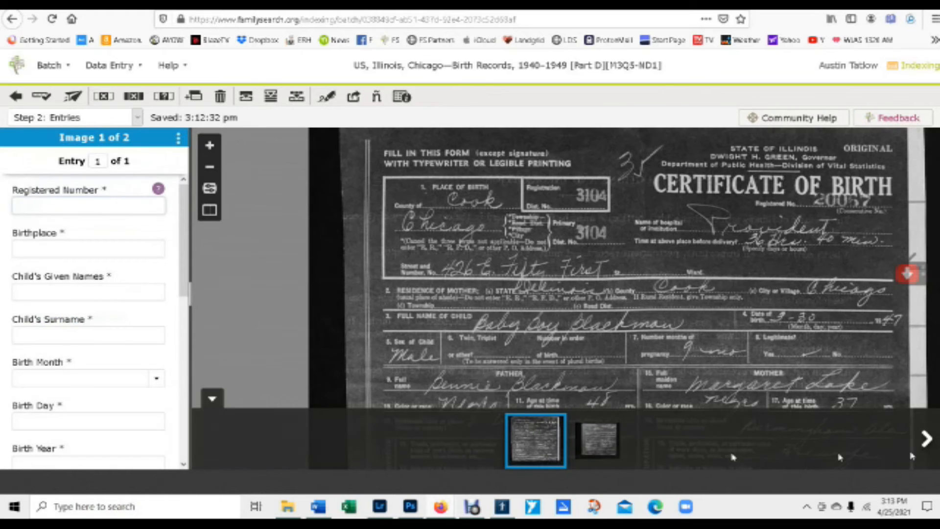
scroll(509, 302, "up", 2)
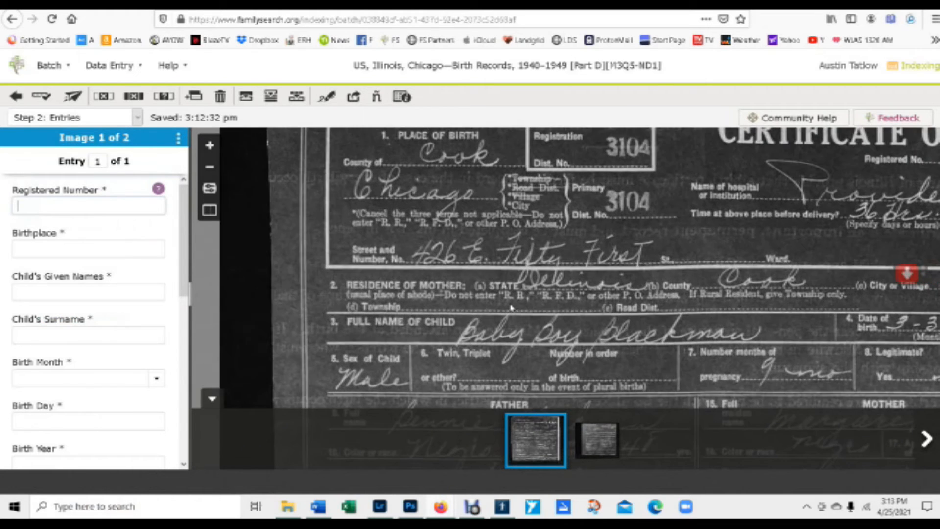
left_click_drag(552, 341, 583, 265)
scroll(577, 265, "down", 2)
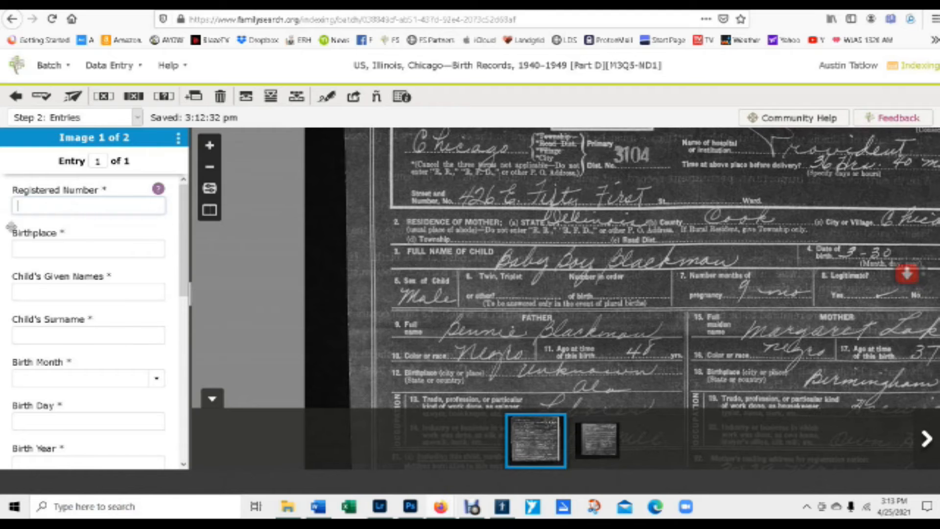
left_click(95, 207)
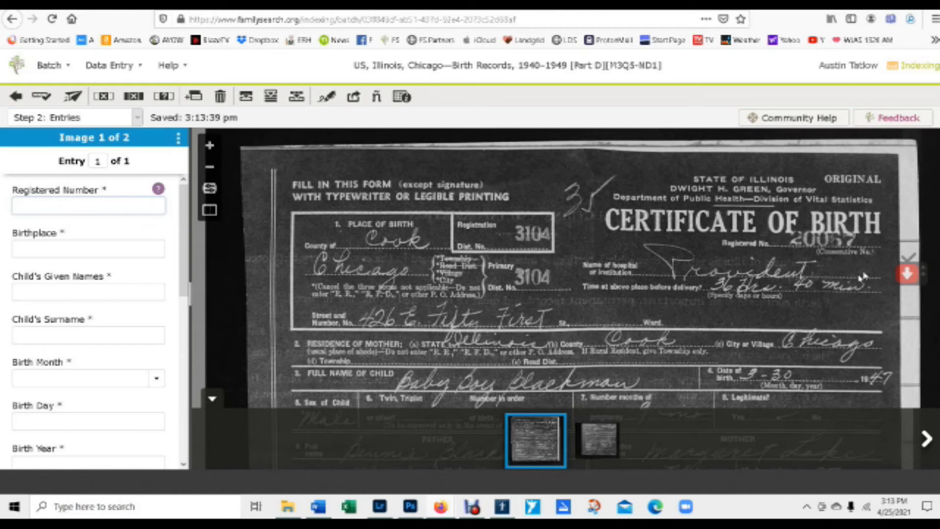
scroll(859, 236, "up", 2)
scroll(859, 236, "down", 2)
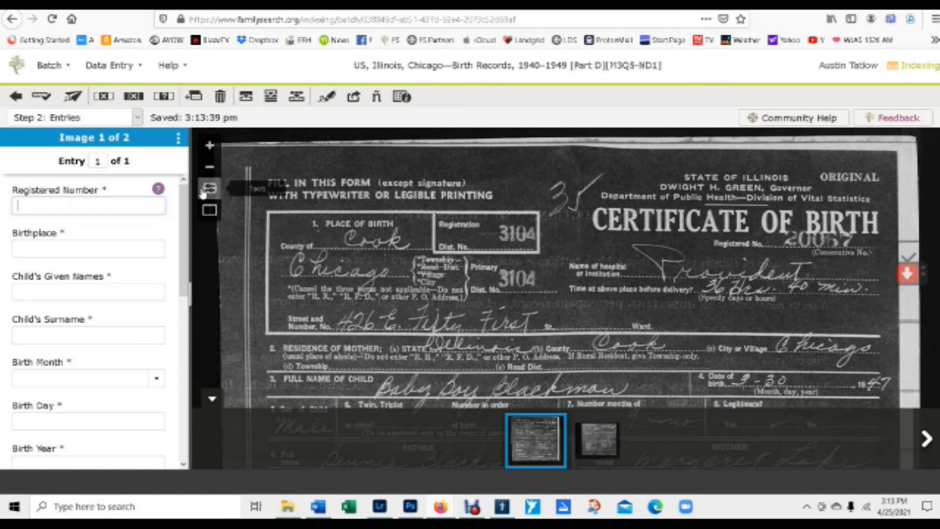
Raise the certificate image's brightness with Adjust Image and apply the change.
left_click(204, 193)
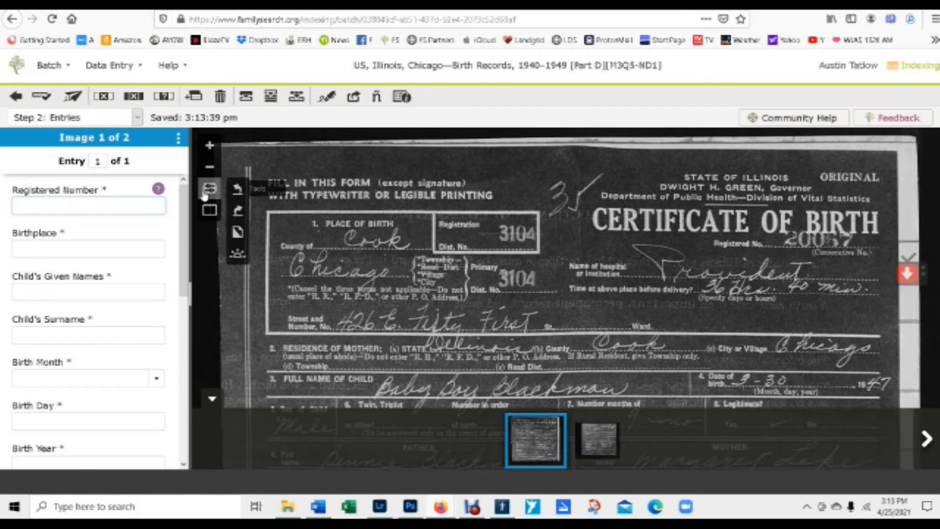
left_click(238, 255)
left_click_drag(593, 292, 609, 298)
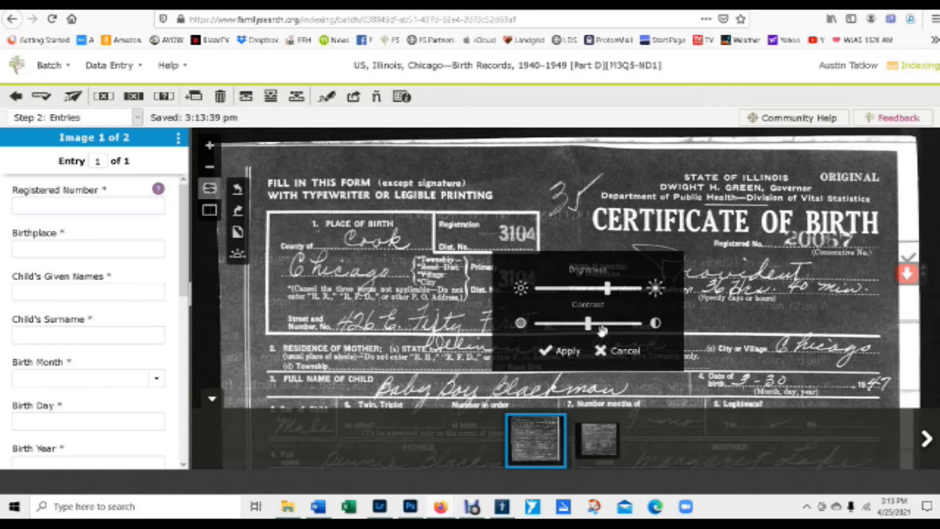
mouse_move(590, 327)
left_mouse_down()
mouse_move(574, 327)
mouse_move(601, 326)
mouse_move(586, 332)
left_mouse_up()
left_click_drag(607, 289, 630, 290)
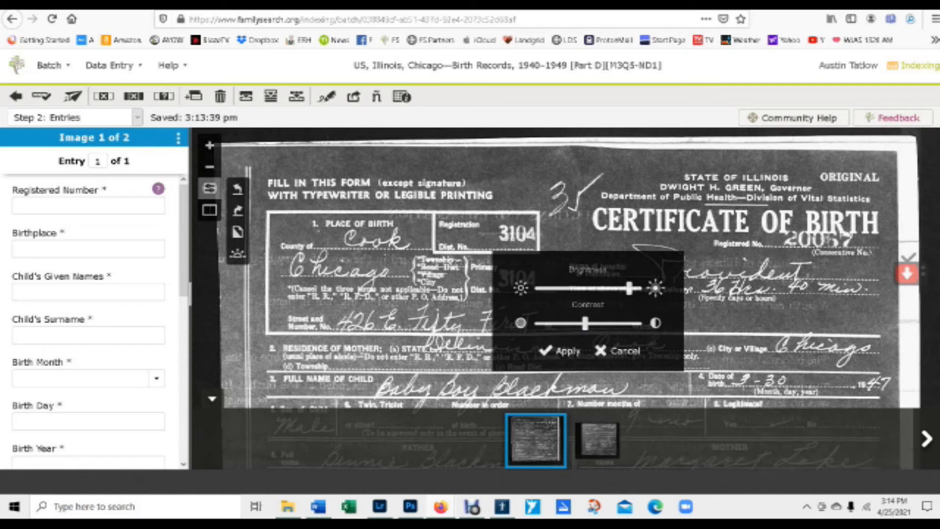
scroll(832, 230, "up", 3)
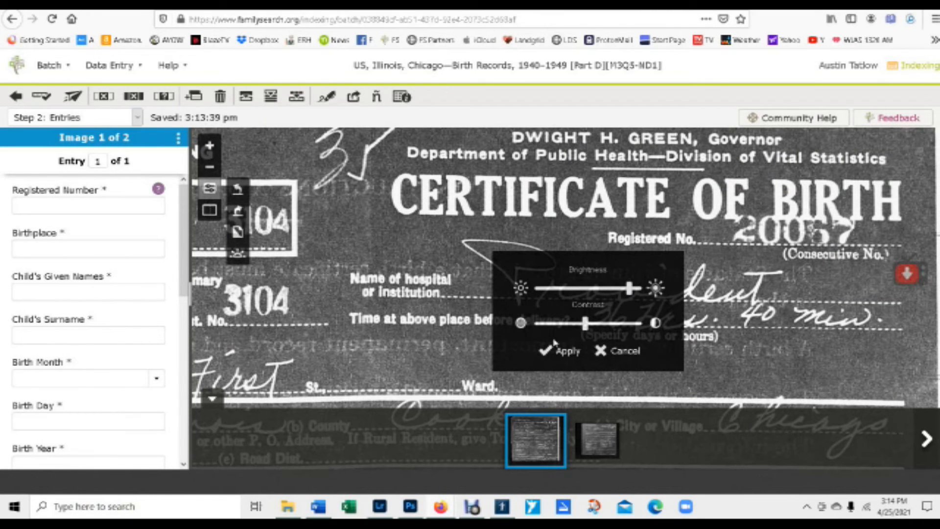
left_click(574, 355)
Pan the brightened certificate to show its left side and select Registered Number.
scroll(544, 243, "down", 2)
left_click_drag(544, 244, 811, 236)
scroll(561, 269, "down", 1)
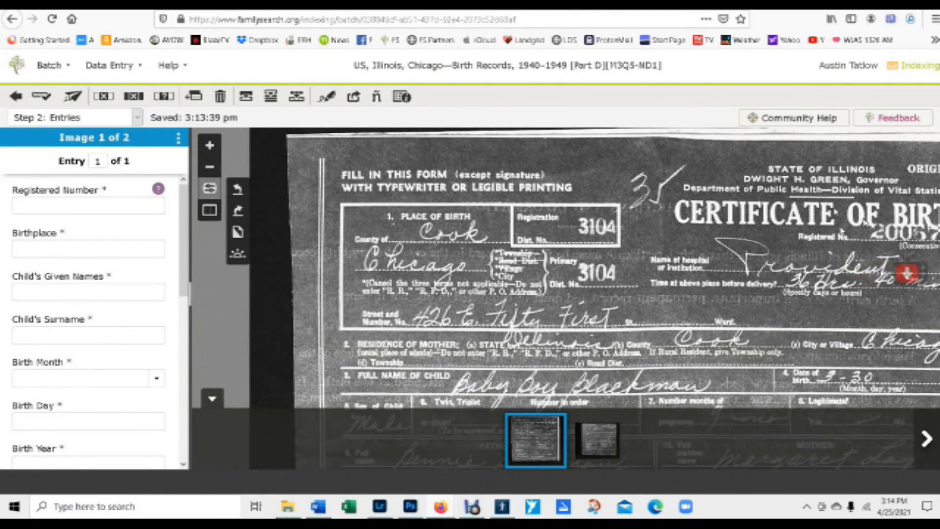
left_click_drag(636, 180, 635, 204)
left_click(66, 208)
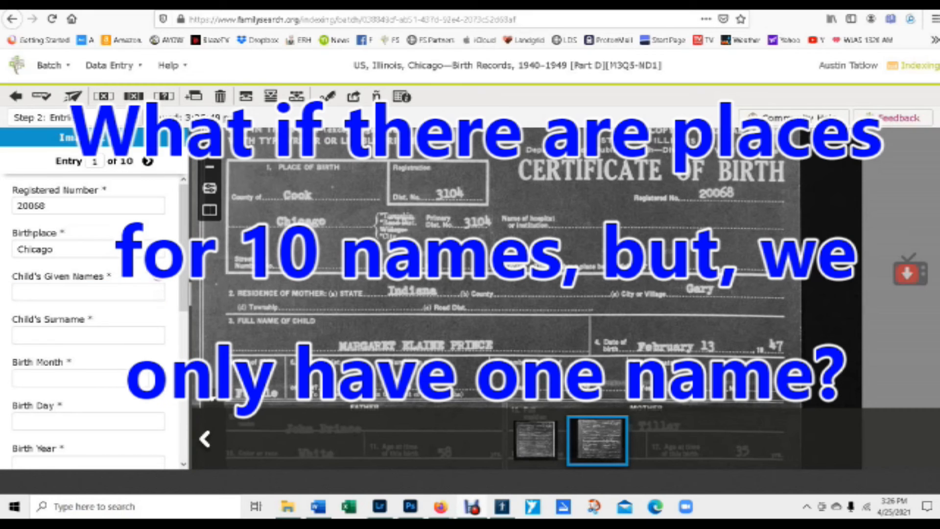
Select Child's Given Names and pan the image to view the father and mother sections.
left_click(96, 288)
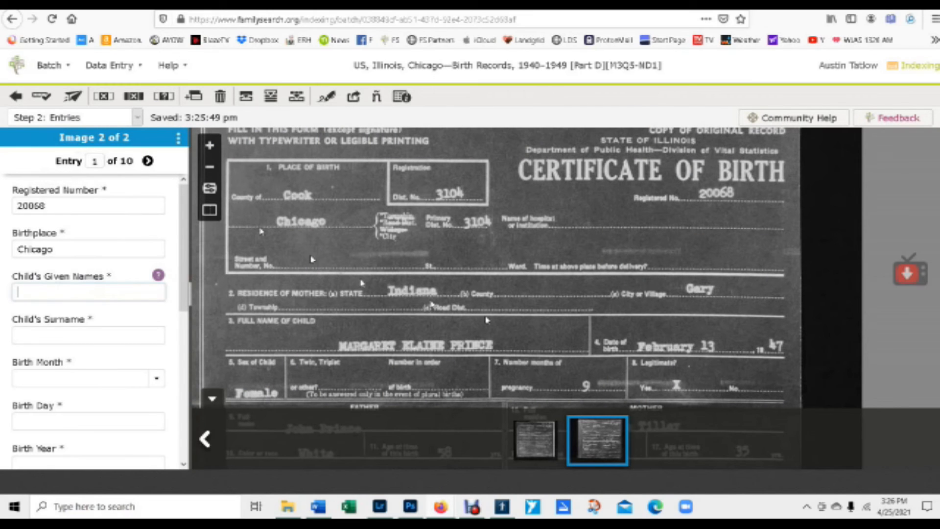
left_click_drag(464, 351, 540, 58)
left_click_drag(444, 229, 469, 436)
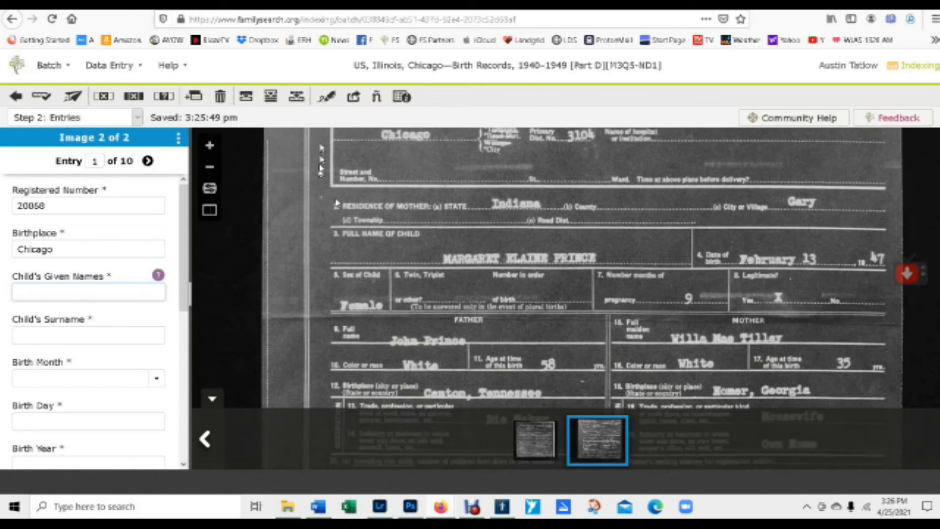
Delete all blank entries from the batch, then open the Pittsburgh Pennsylvania North Stake group page.
left_click(213, 79)
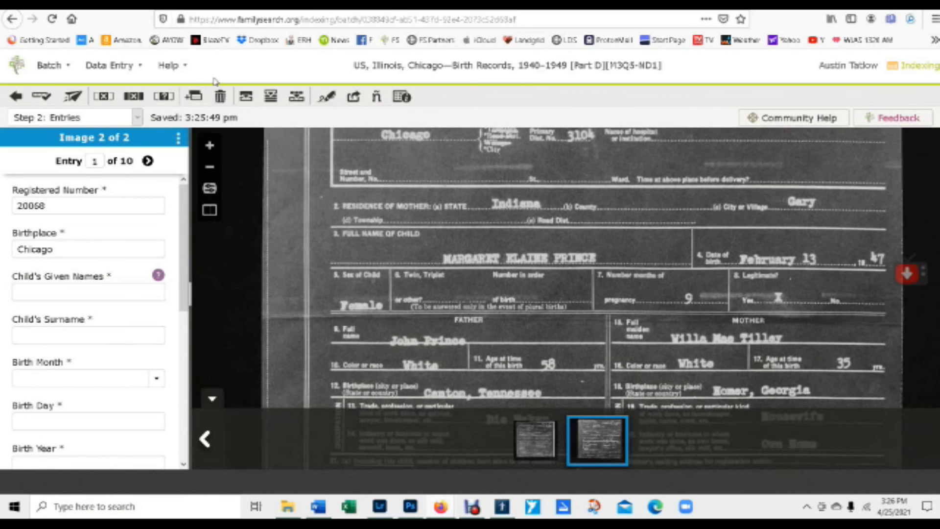
left_click(220, 97)
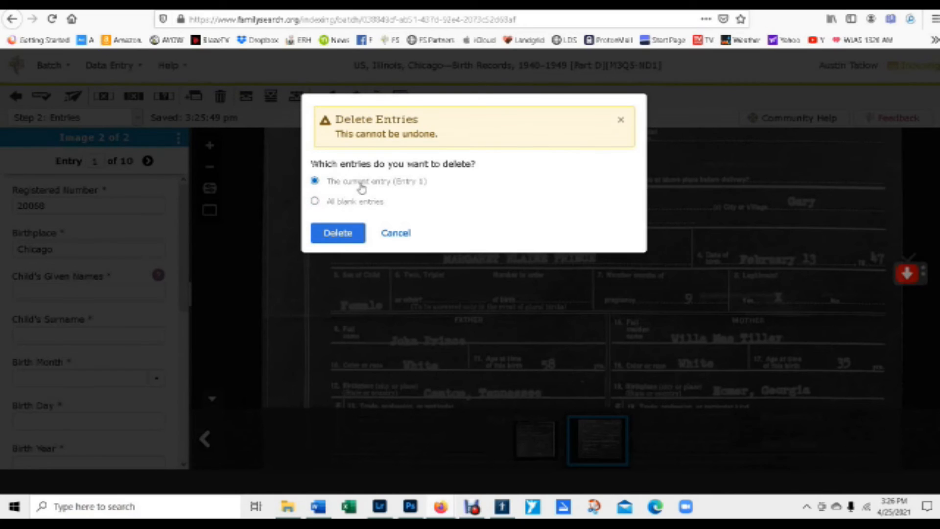
left_click(336, 202)
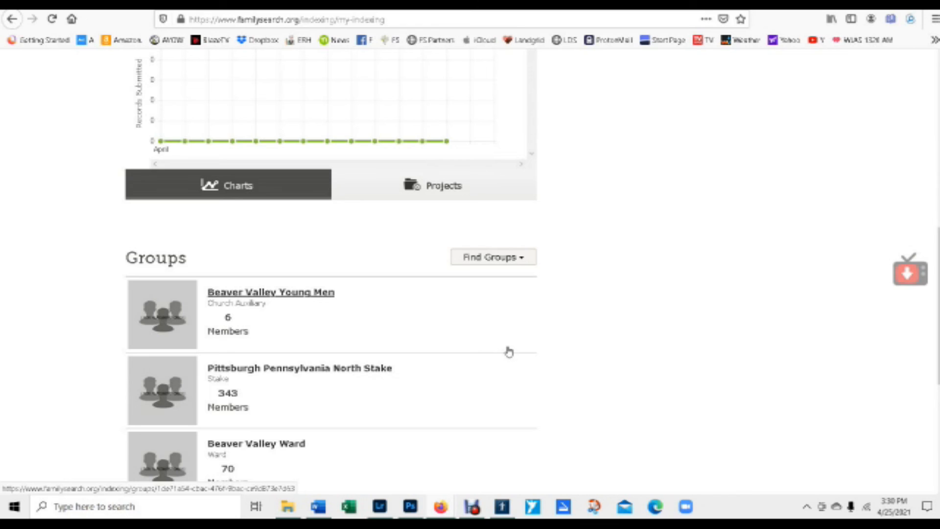
left_click(509, 354)
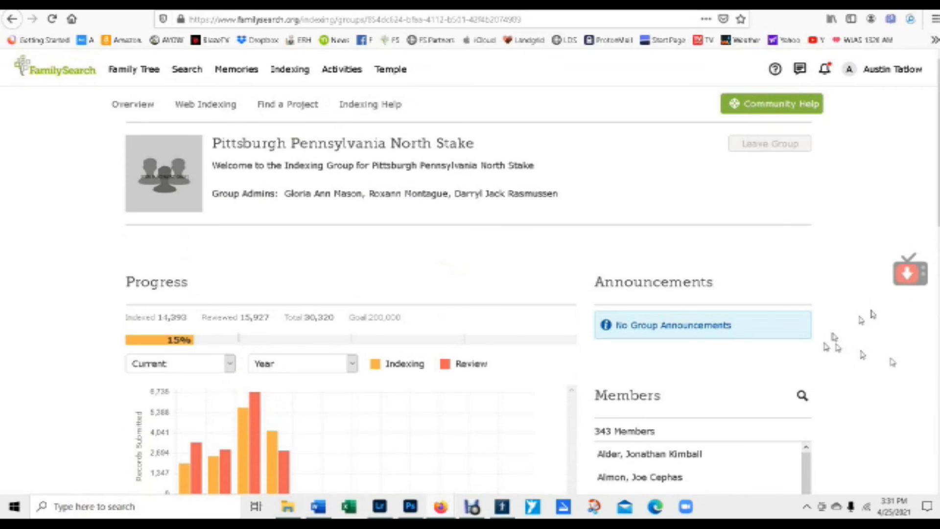